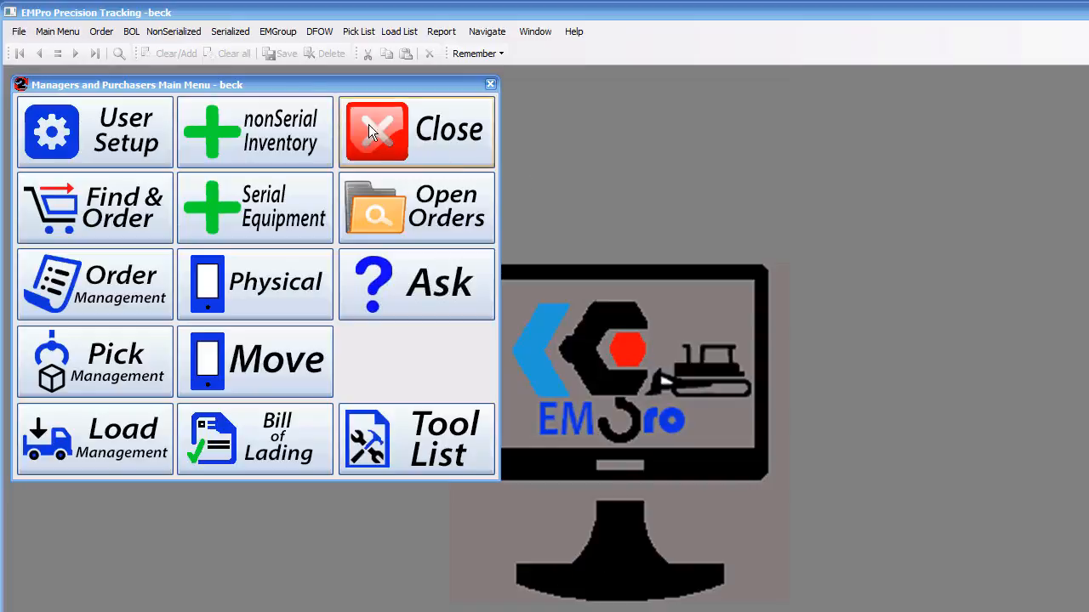
left_click(235, 34)
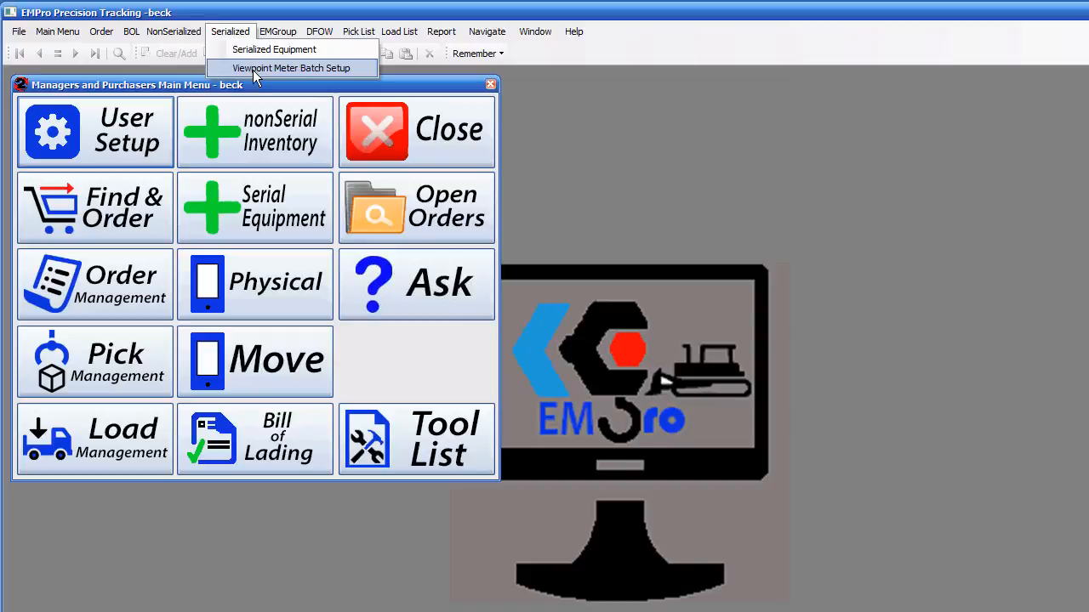
left_click(255, 69)
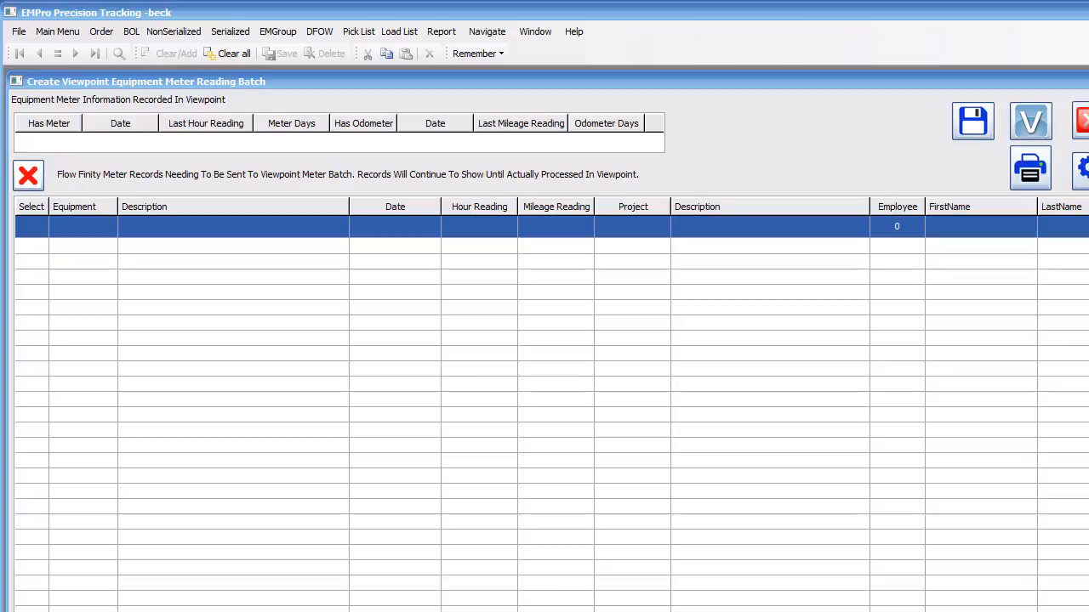
left_click(1080, 120)
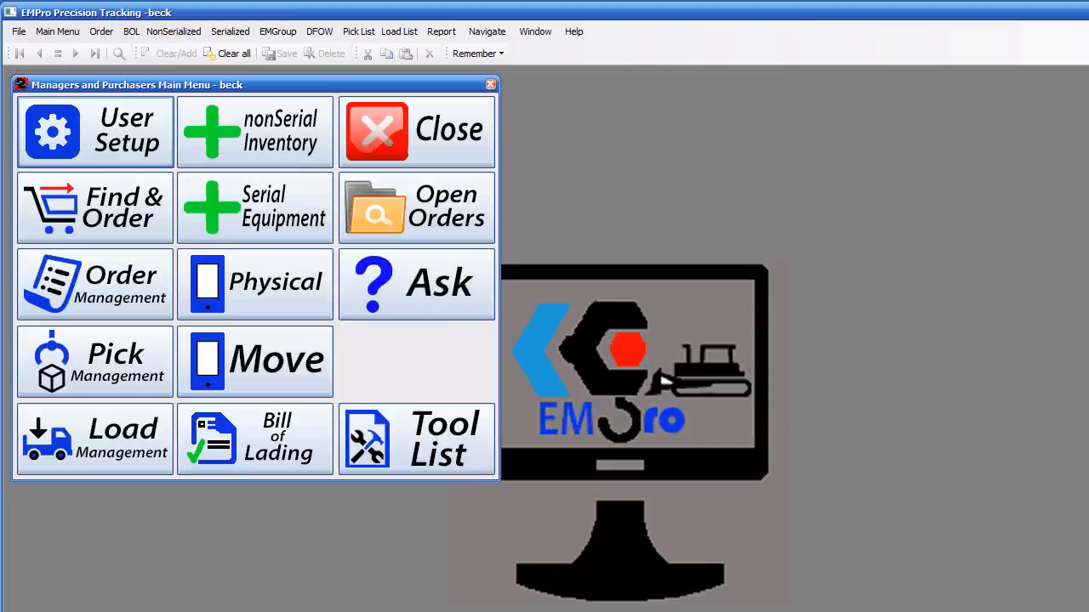
Step: Open the Viewpoint Meter Batch Setup screen and review the pending meter reading record for equipment 4632
left_click(230, 32)
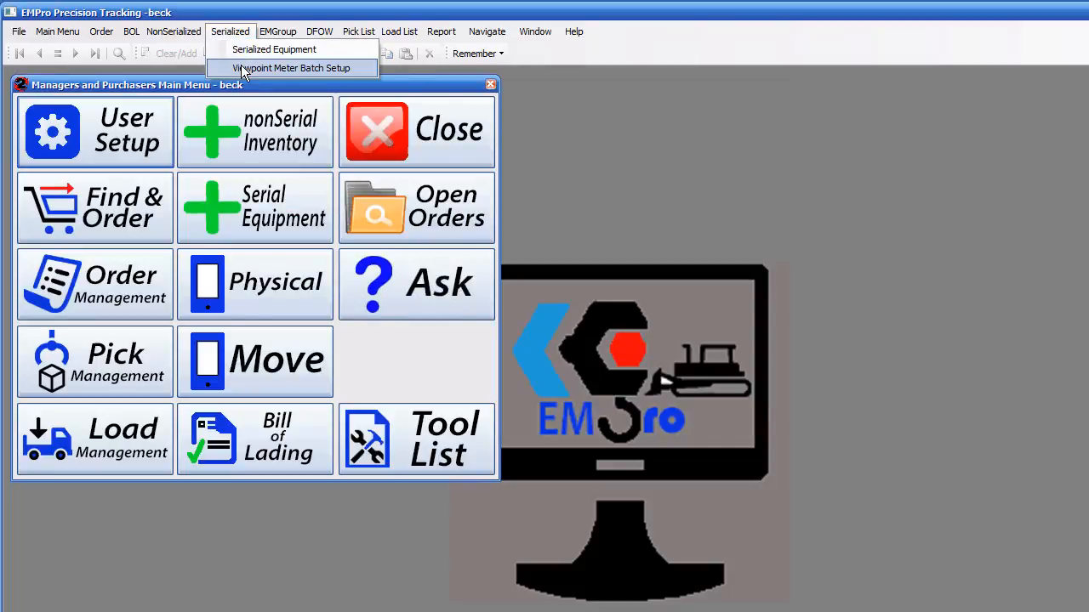
left_click(280, 68)
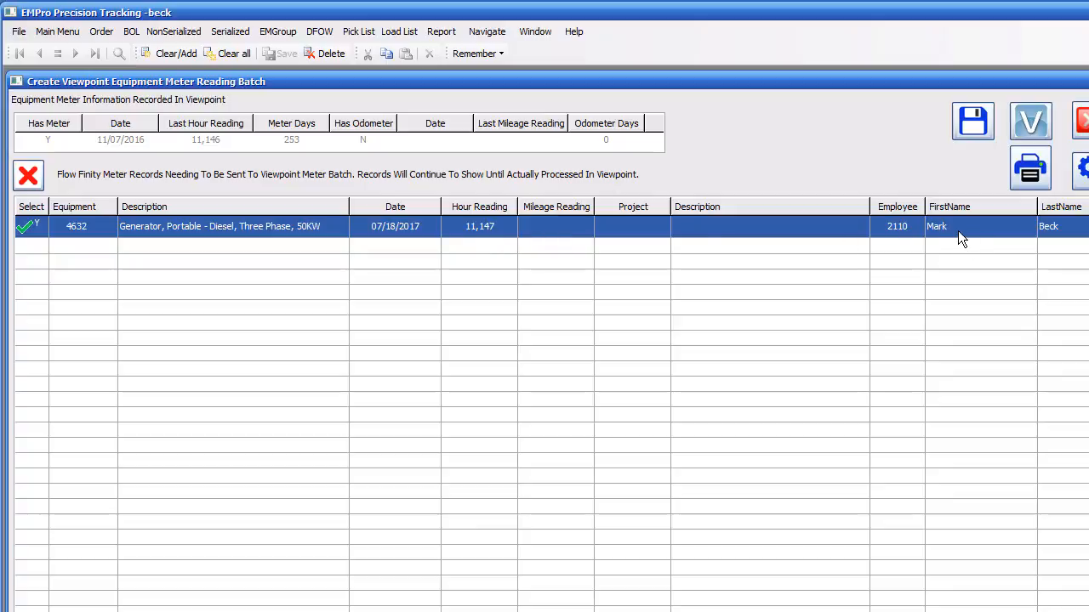
left_click_drag(902, 85, 750, 85)
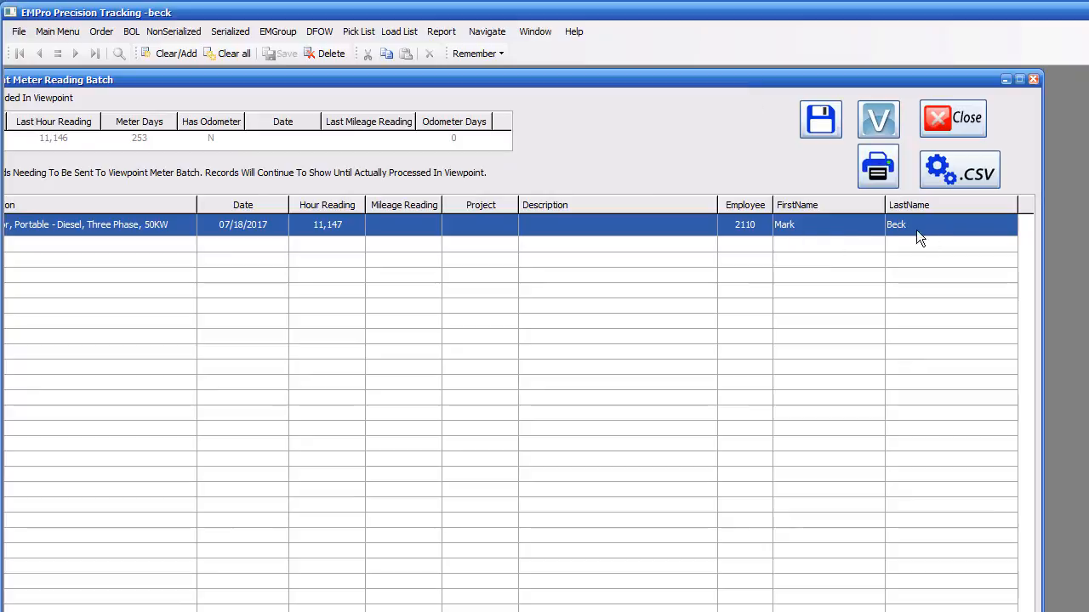
left_click_drag(478, 80, 707, 69)
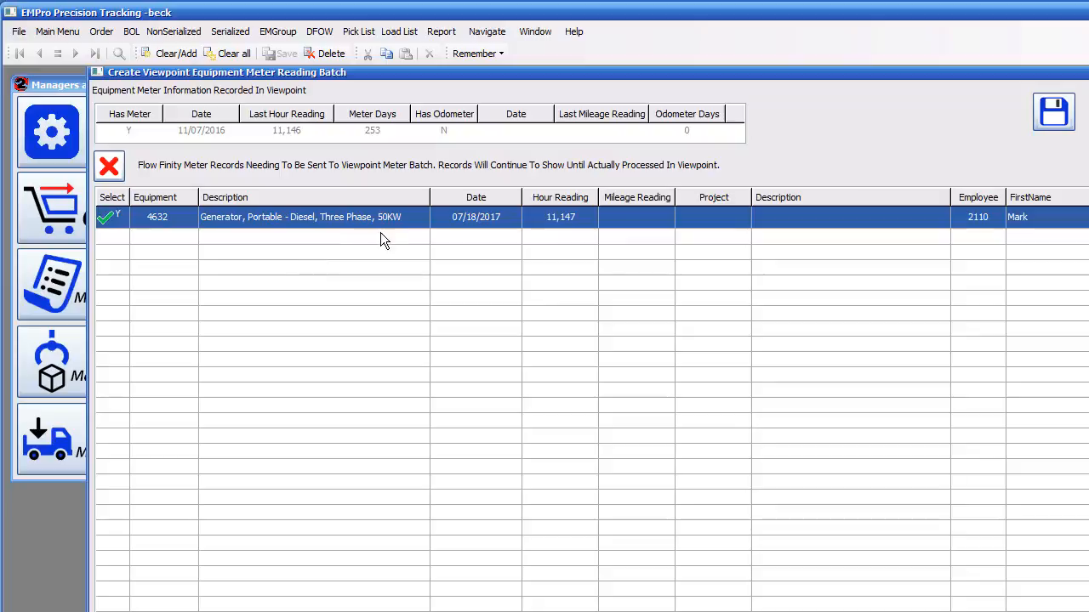
left_click(547, 220)
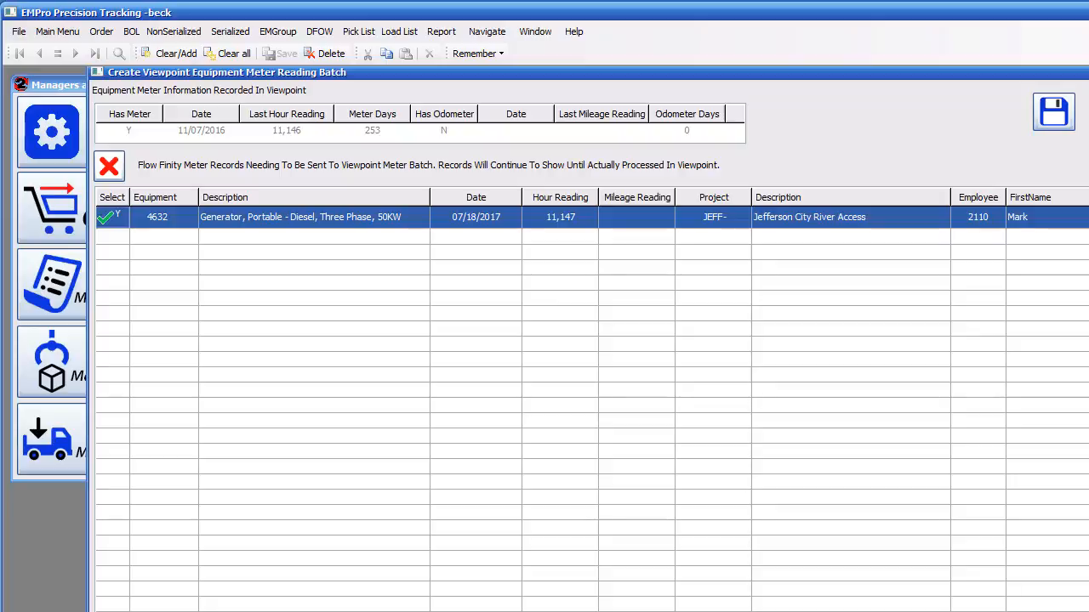
Step: Create the Viewpoint meter batch from the selected record and acknowledge the follow-up messages
left_click(1053, 112)
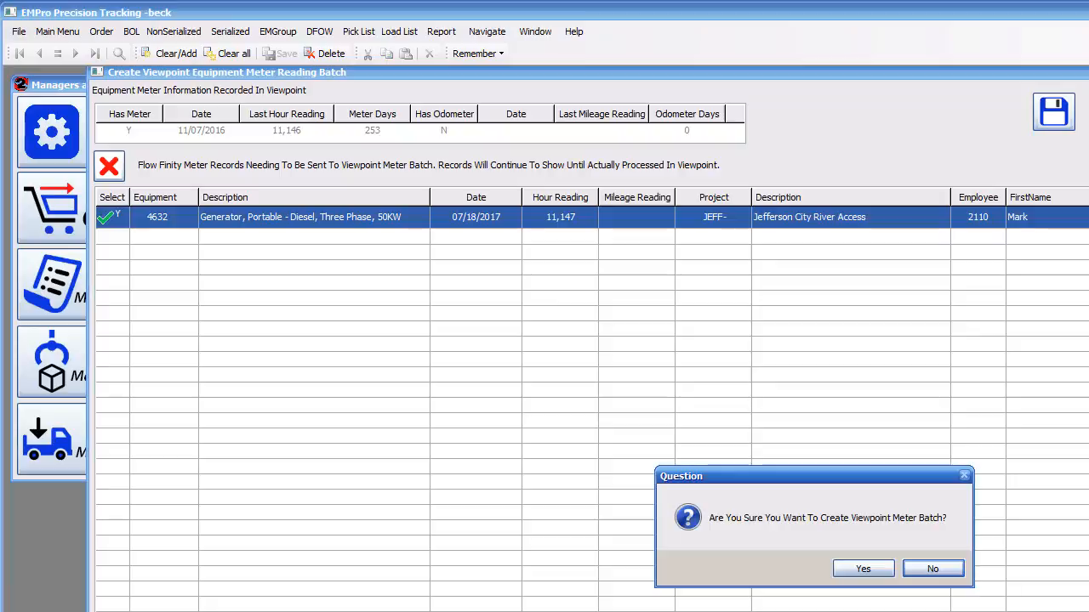
left_click(873, 567)
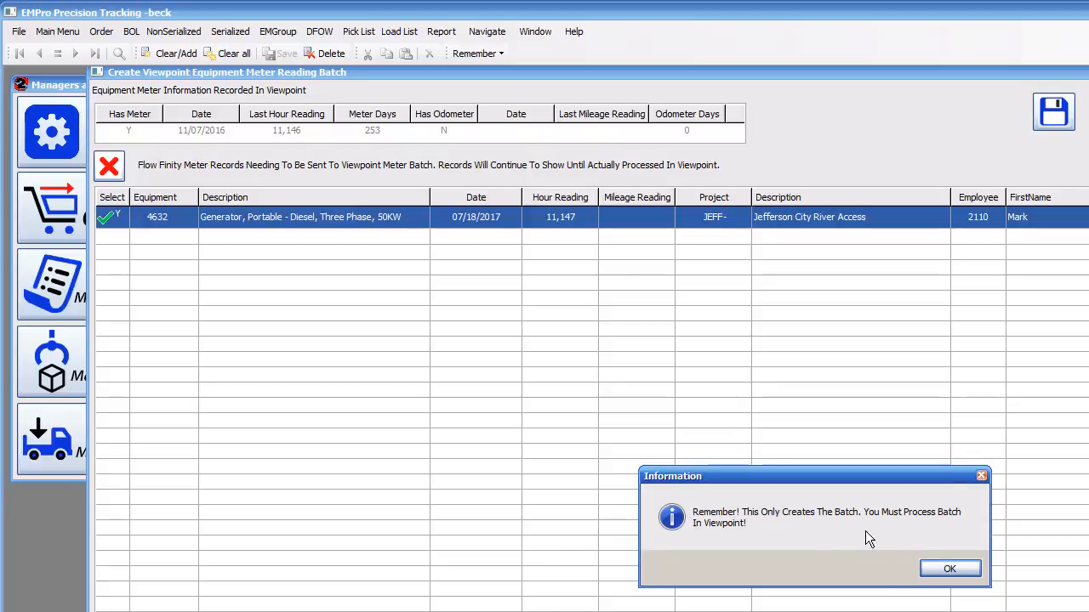
left_click(935, 570)
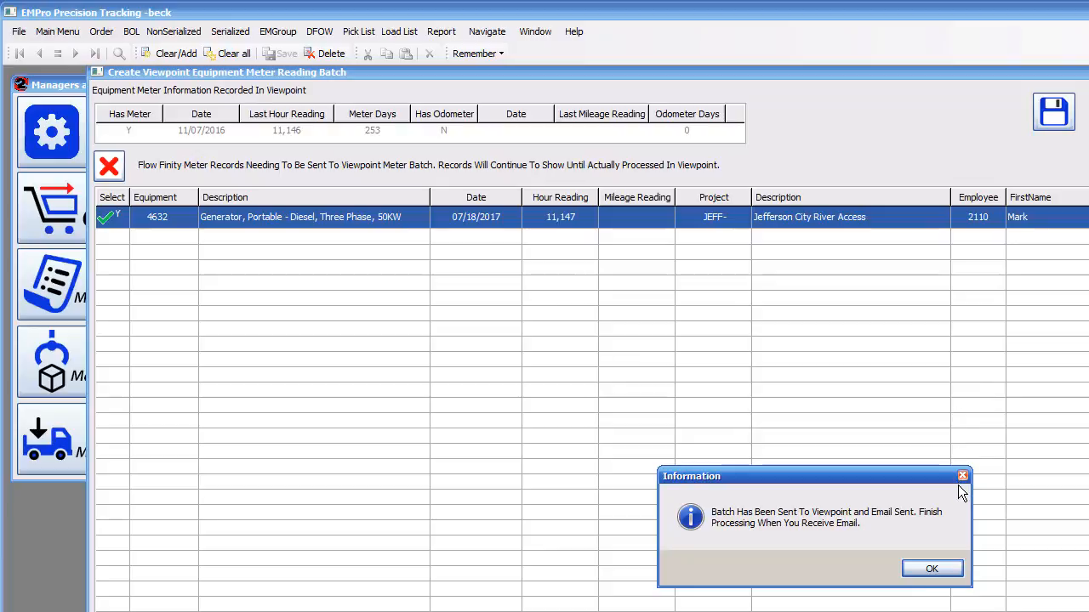
left_click(935, 570)
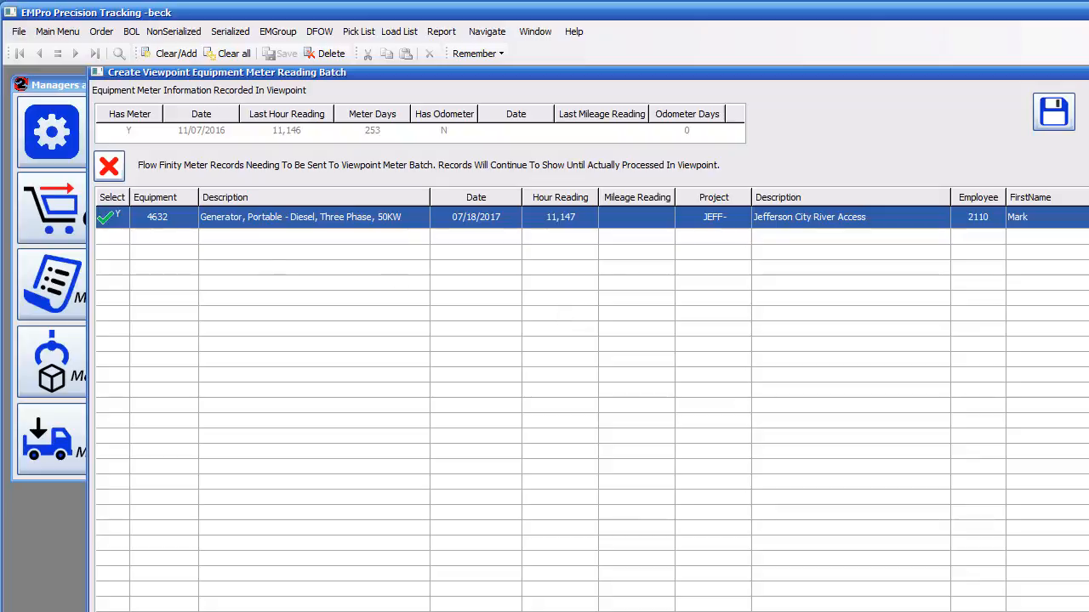
Step: Switch to Windows Explorer and open the \\sqlprod\AutoImports\EquipmentMeter network folder
left_click_drag(0, 161, 333, 59)
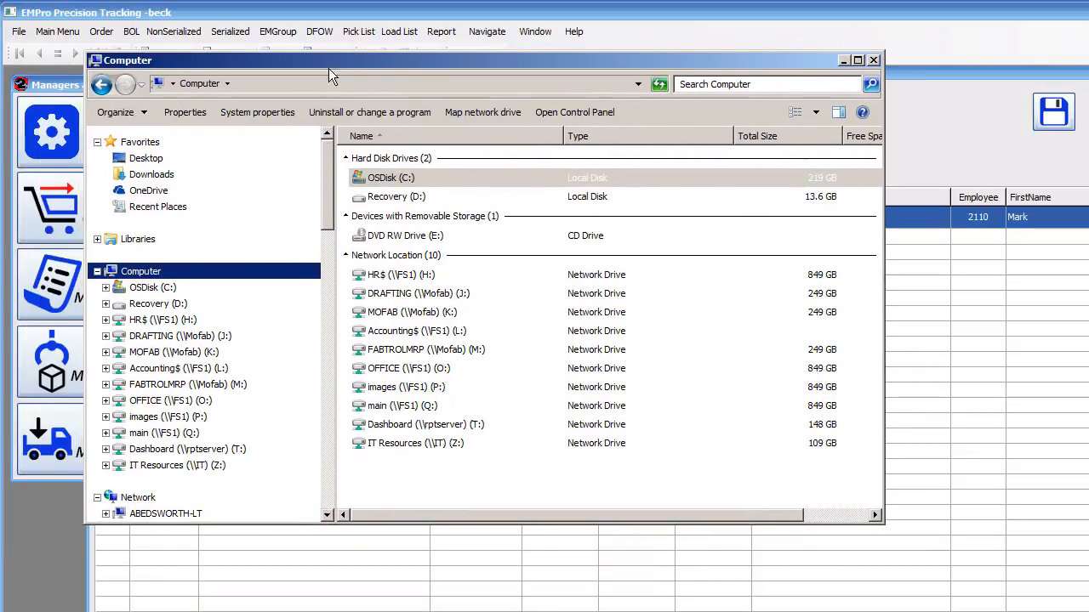
left_click(312, 82)
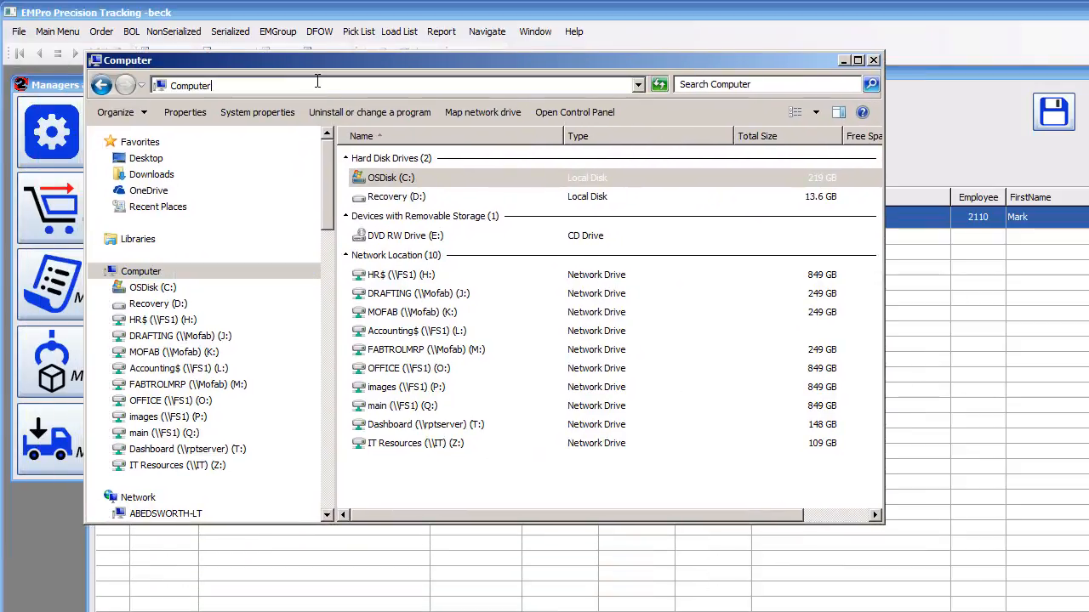
key("BackSpace")
key("BackSpace")
key("BackSpace")
key("BackSpace")
key("BackSpace")
key("BackSpace")
key("BackSpace")
key("BackSpace")
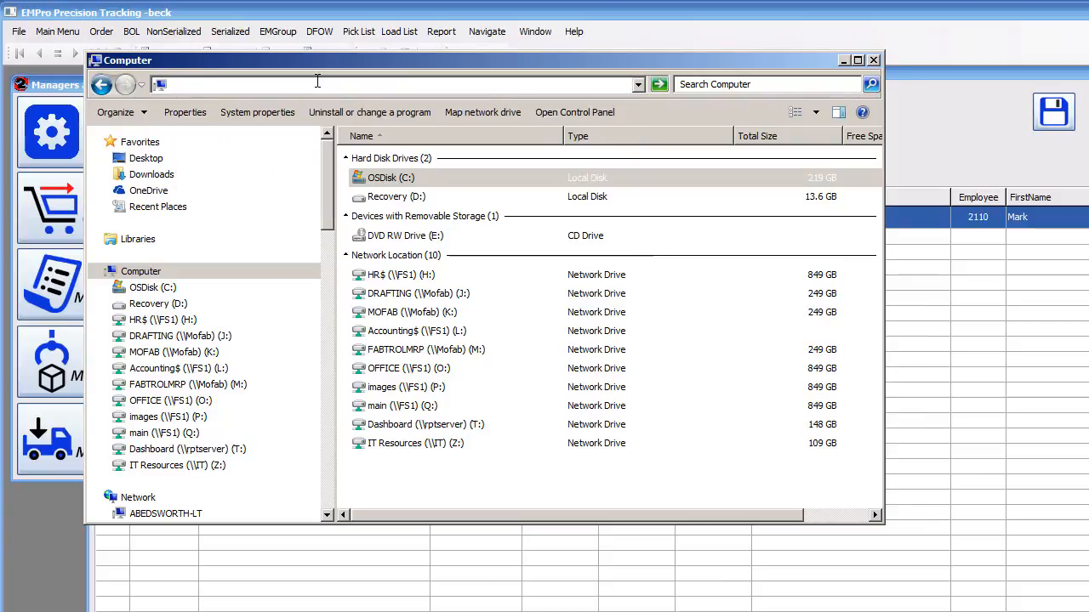
type("\\\\")
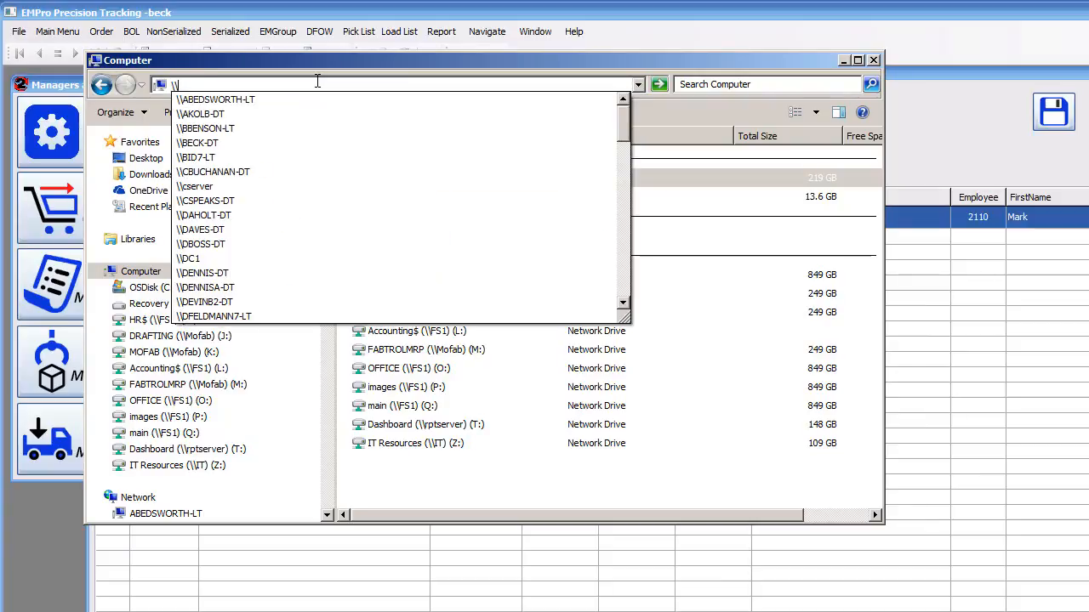
type("sql")
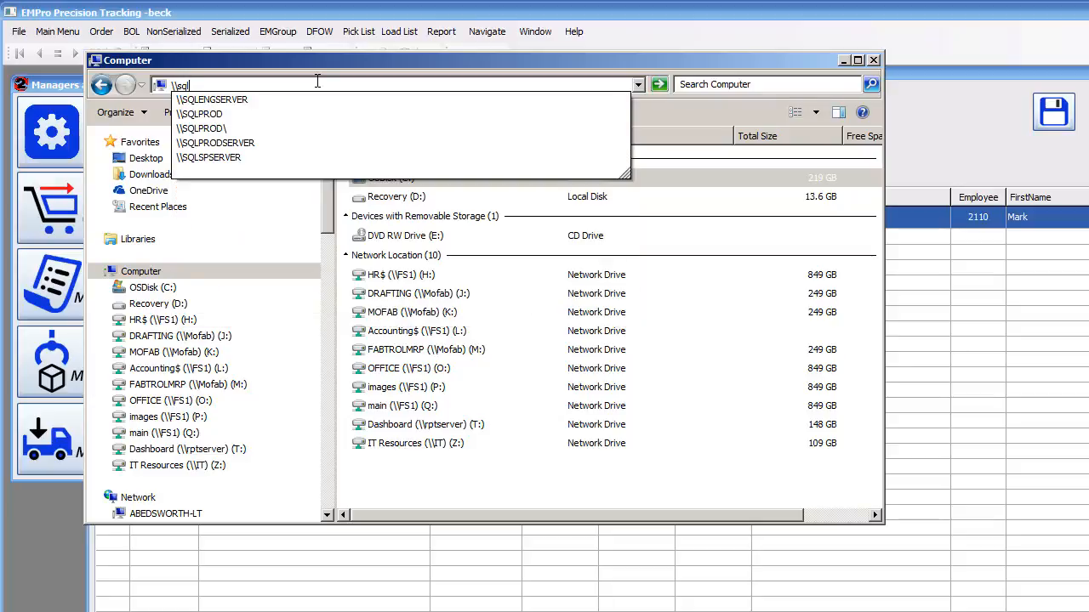
type("prod")
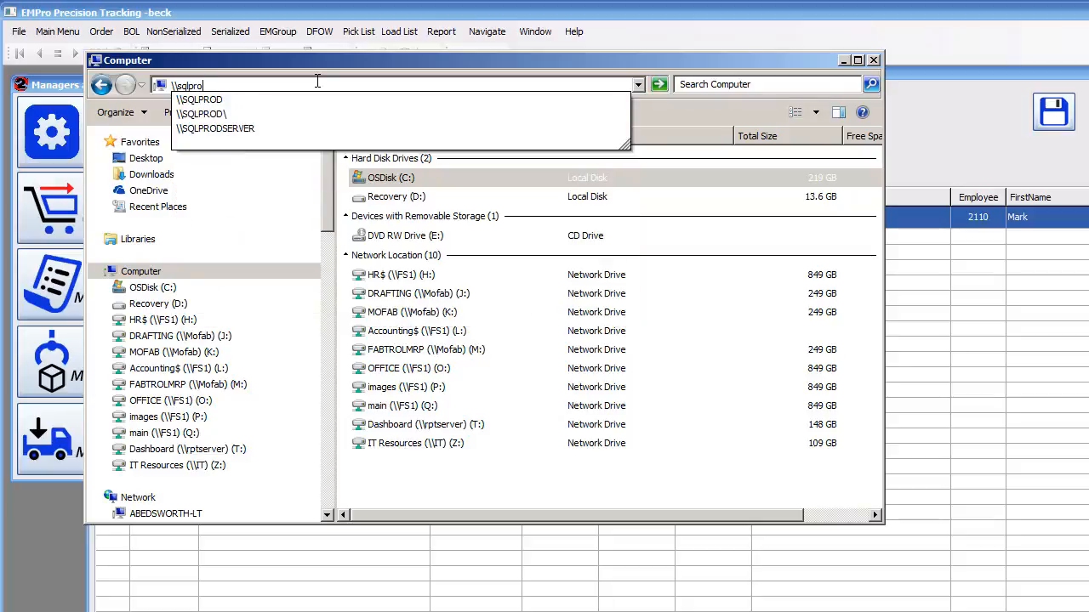
key("Return")
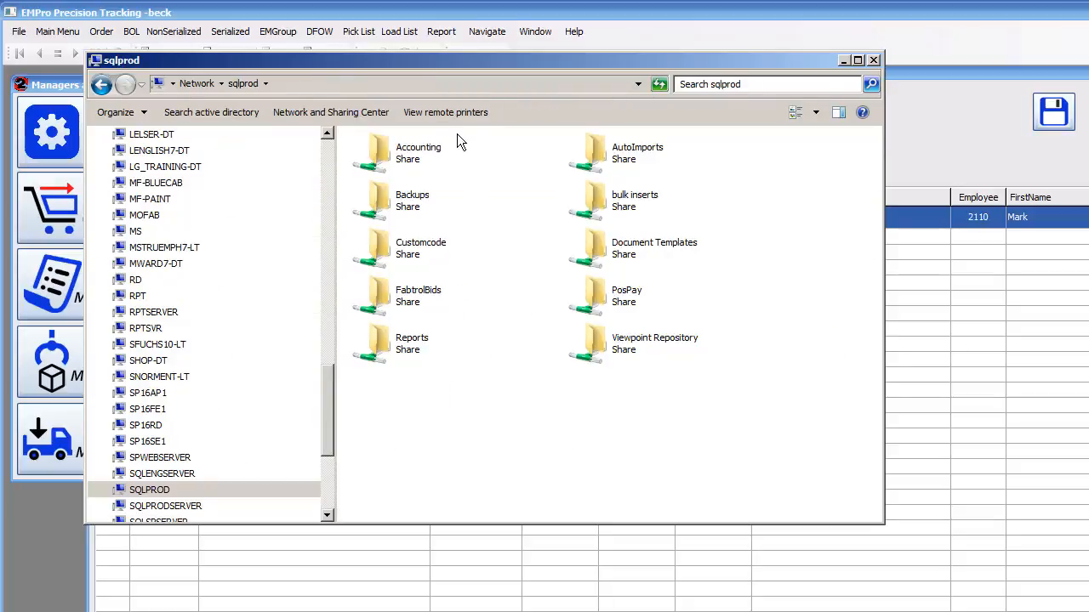
double_click(630, 149)
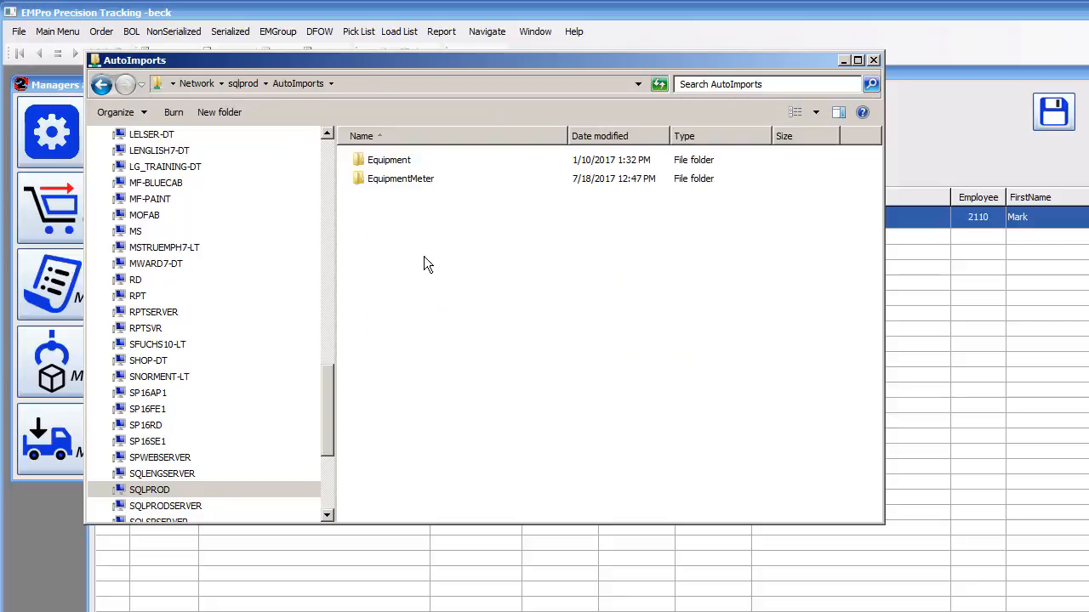
double_click(391, 180)
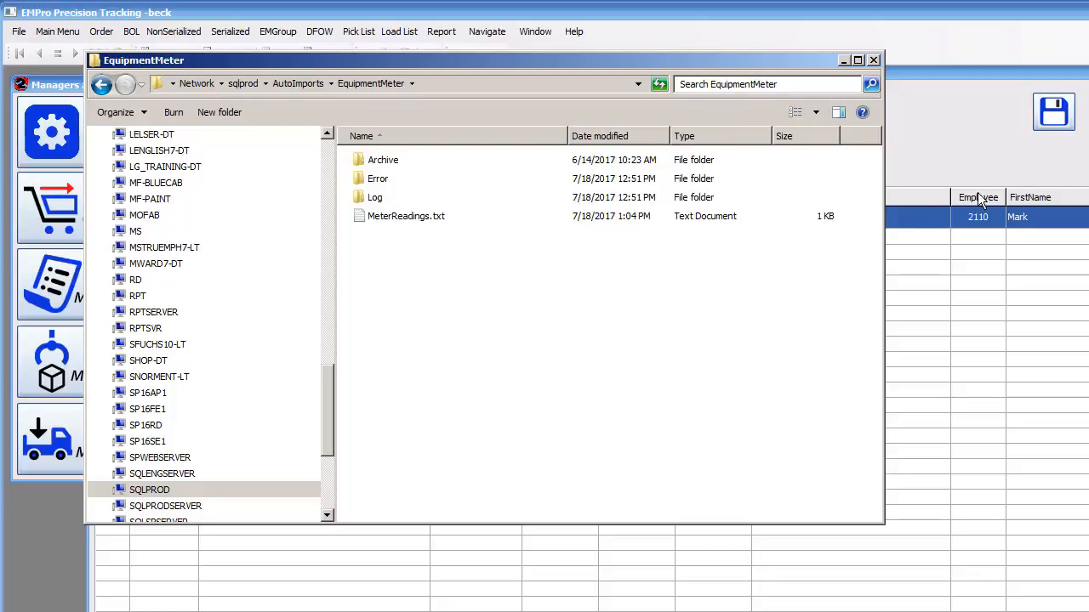
Step: Open MeterReadings.txt for editing in Notepad to inspect the exported reading, then close it
left_click(1027, 16)
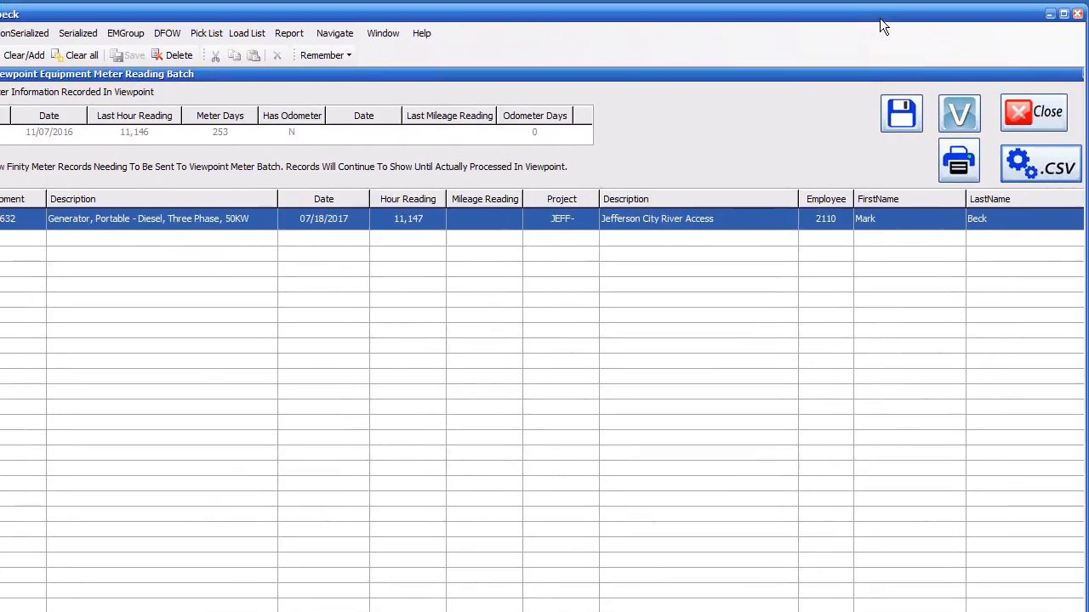
left_click(1038, 166)
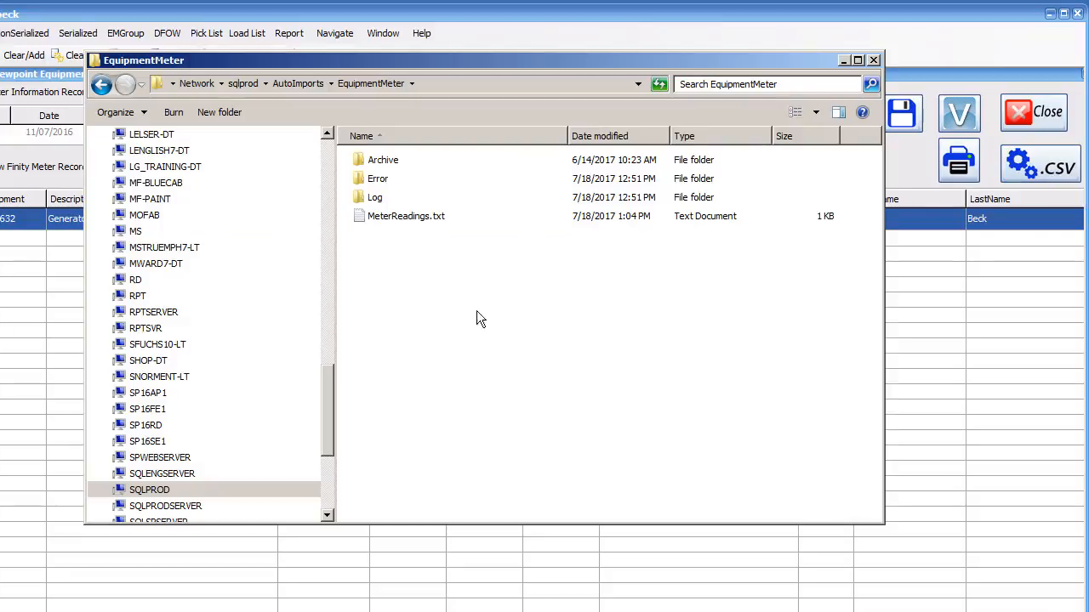
right_click(403, 217)
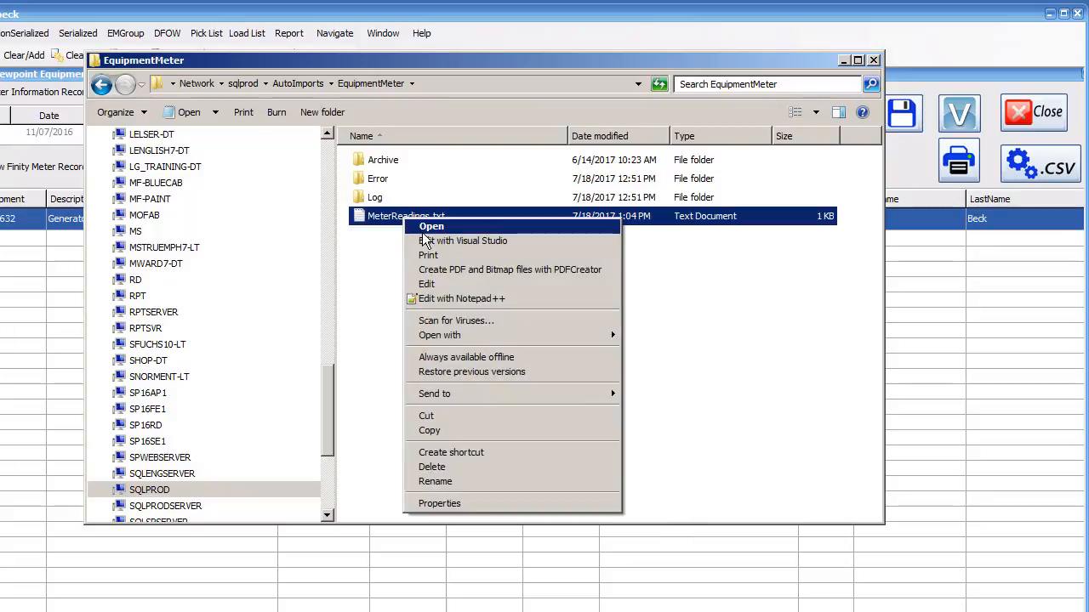
left_click(426, 284)
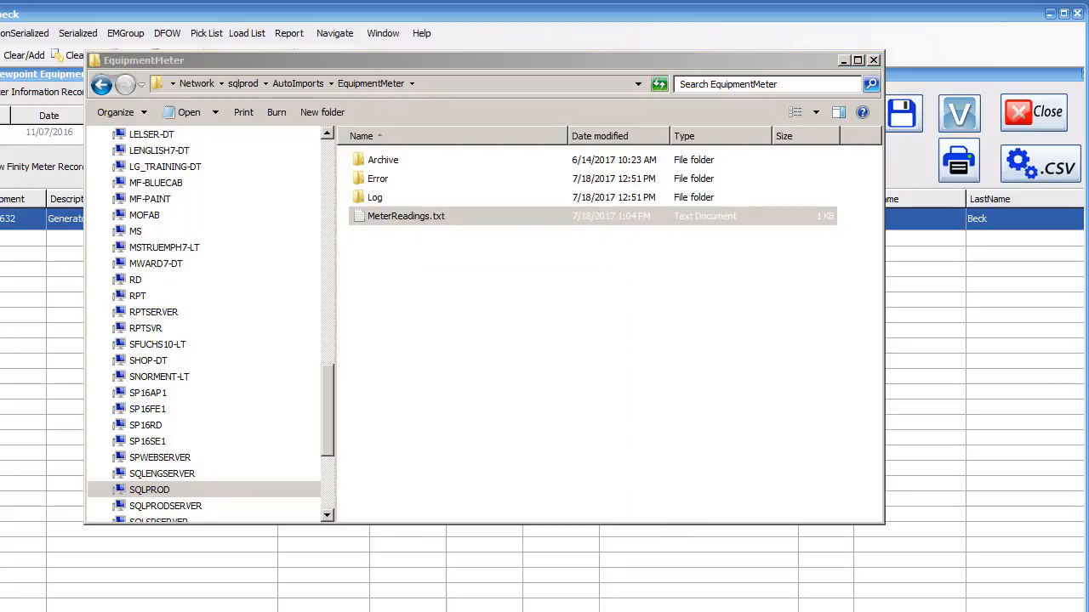
left_click_drag(381, 214, 552, 136)
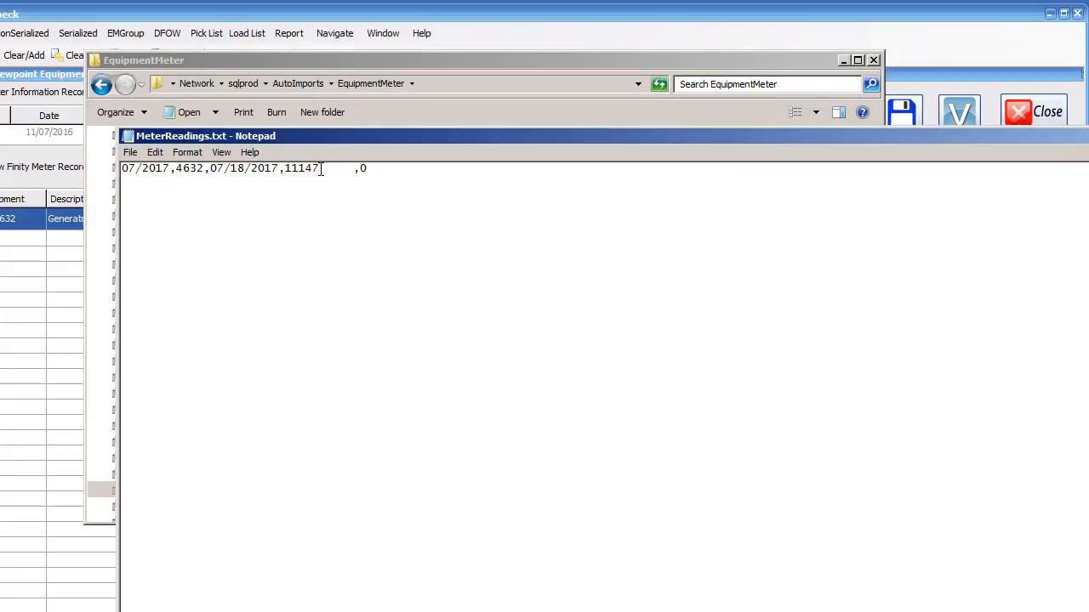
left_click_drag(321, 167, 284, 168)
key("alt+F4")
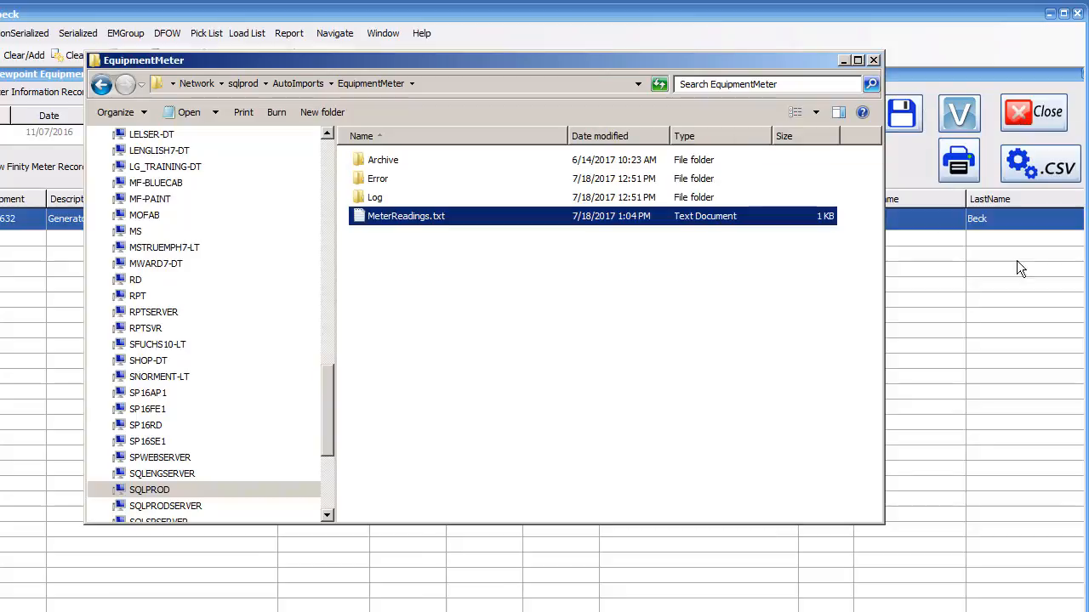
Step: Delete the MeterReadings.txt file from the EquipmentMeter folder
right_click(397, 221)
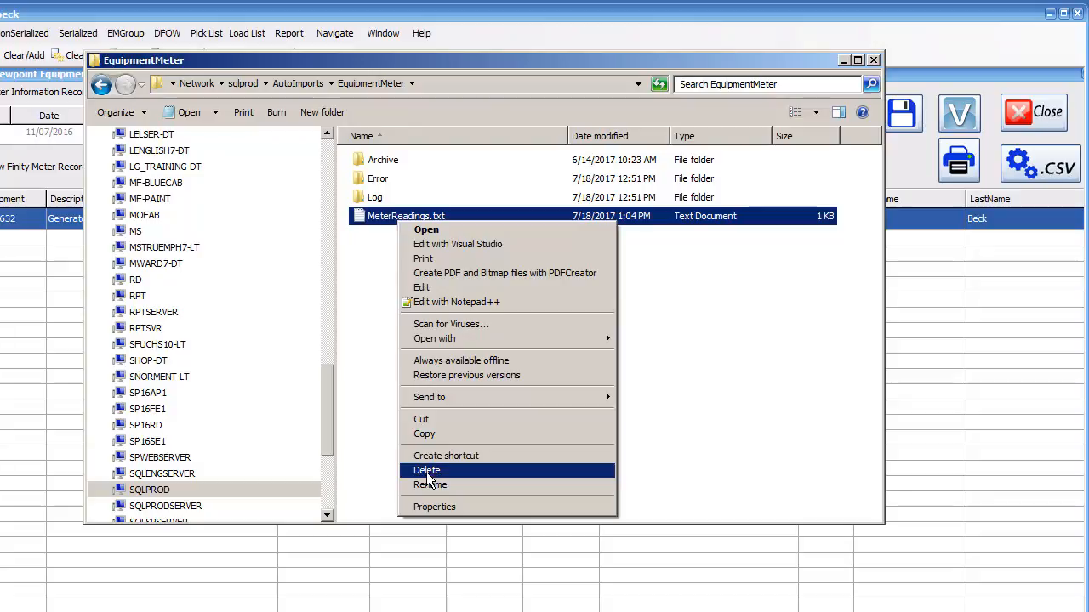
left_click(369, 253)
left_click(384, 216)
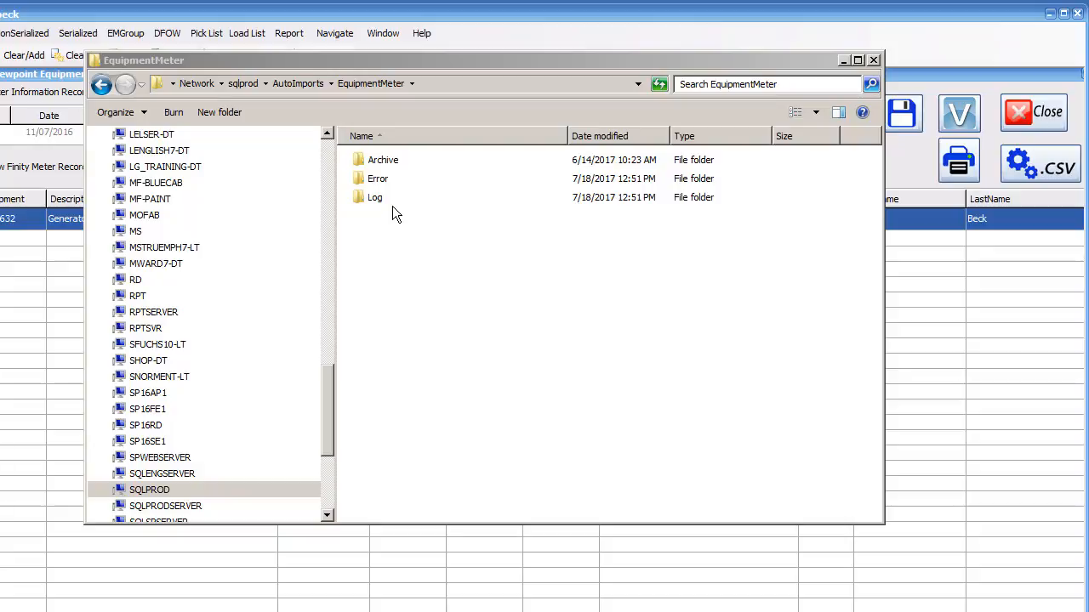
Step: Open the Archive folder and view MeterReadings(13).txt in Notepad, then close it
double_click(381, 161)
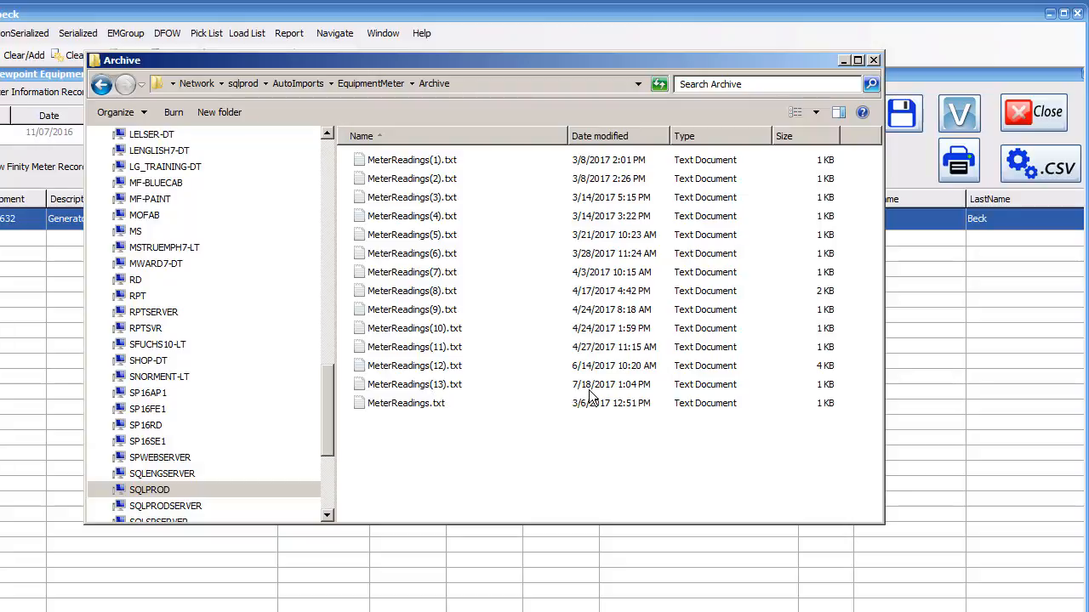
right_click(411, 393)
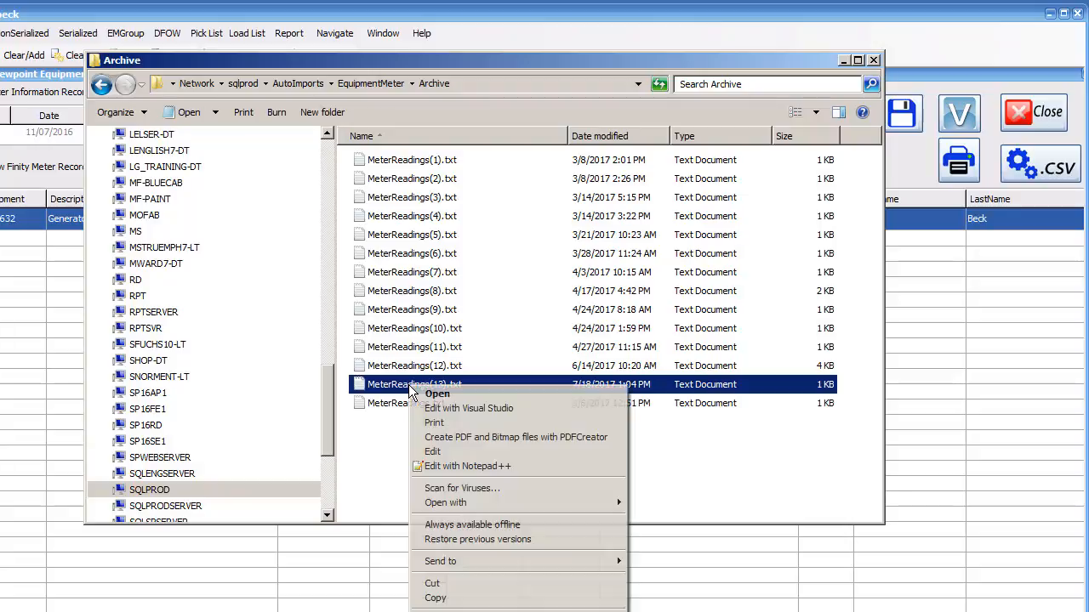
left_click(416, 449)
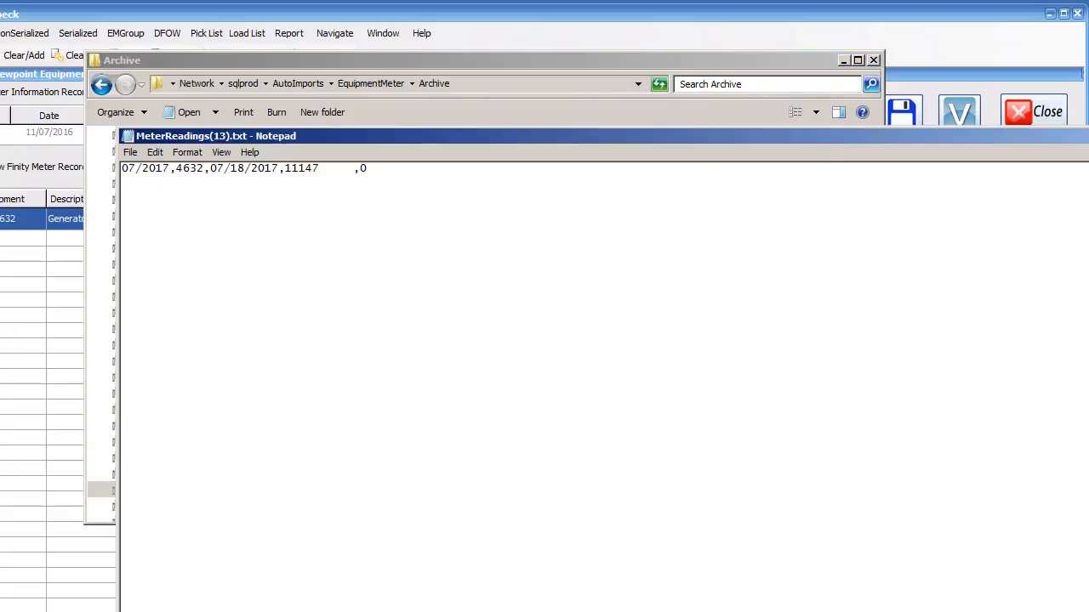
key("alt+F4")
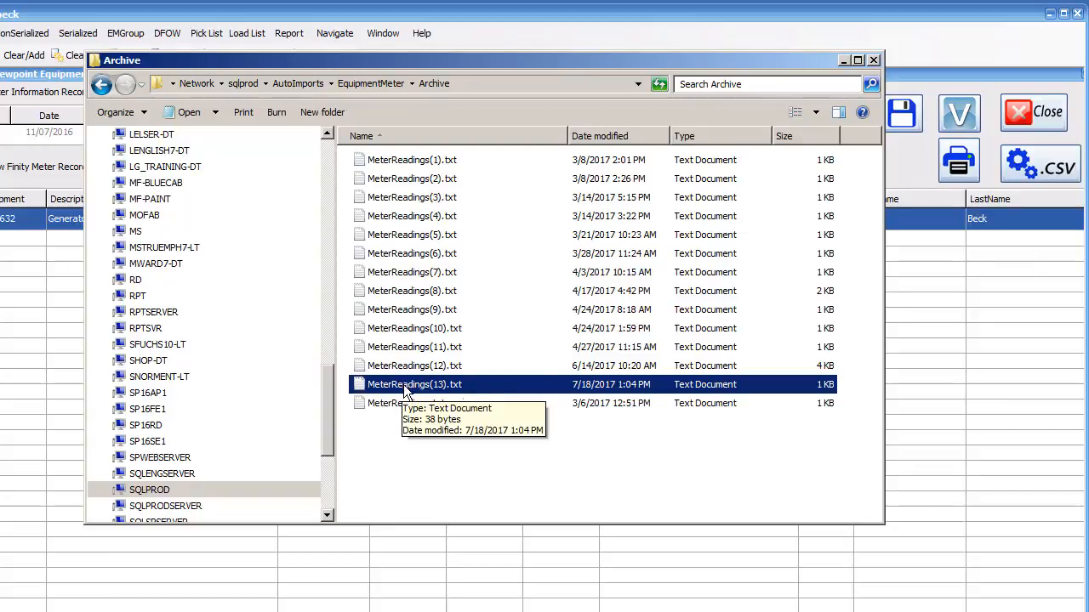
Step: Go back to the EquipmentMeter folder and open the Error subfolder
left_click(101, 86)
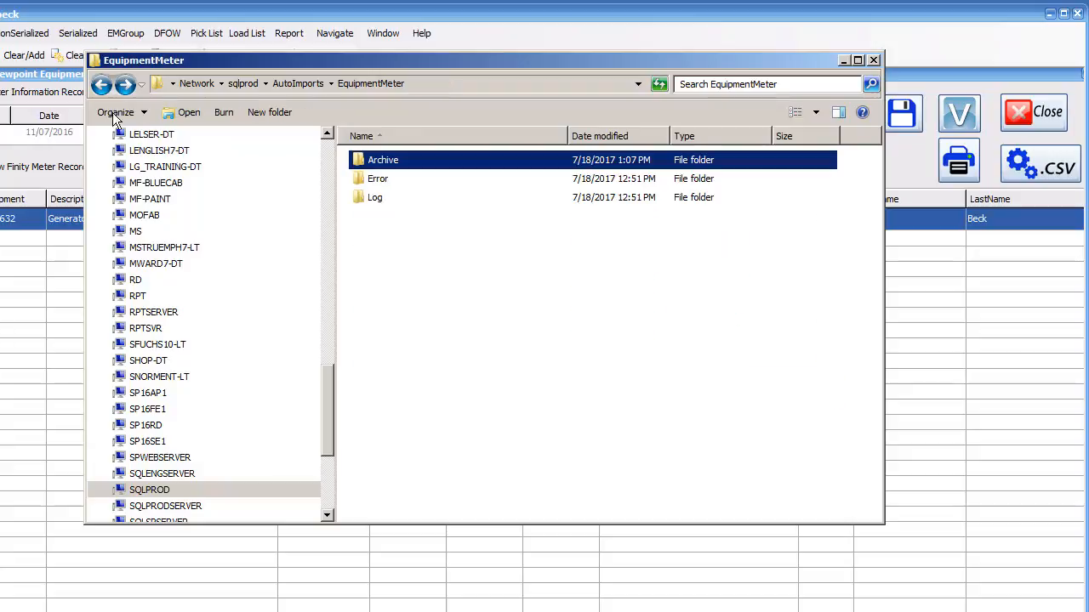
double_click(377, 179)
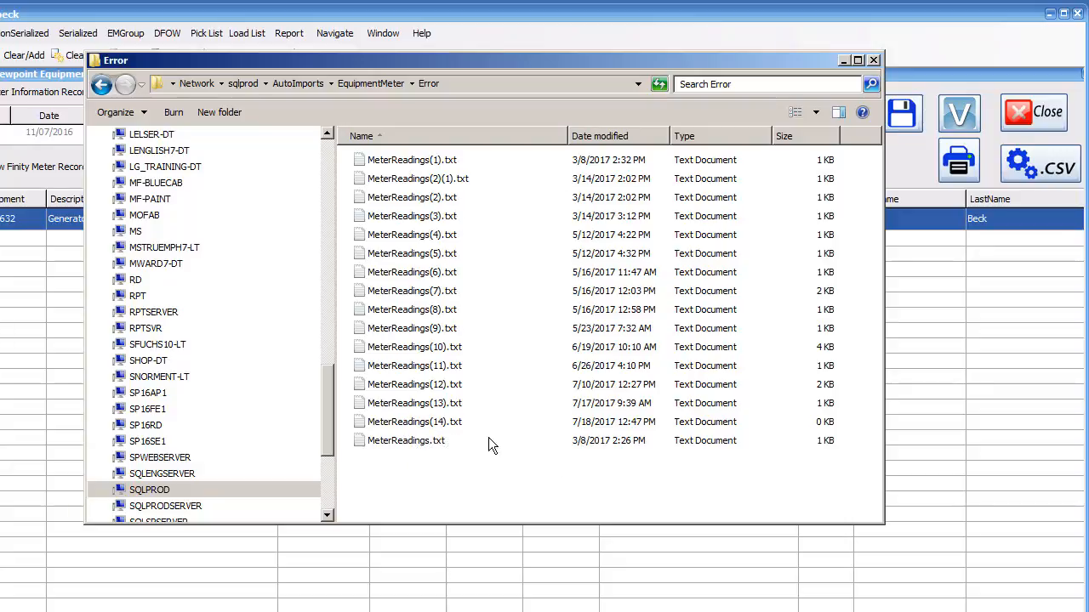
Step: Open MeterReadings(14).txt from the Error folder in Notepad, then close Notepad and the folder window
right_click(413, 426)
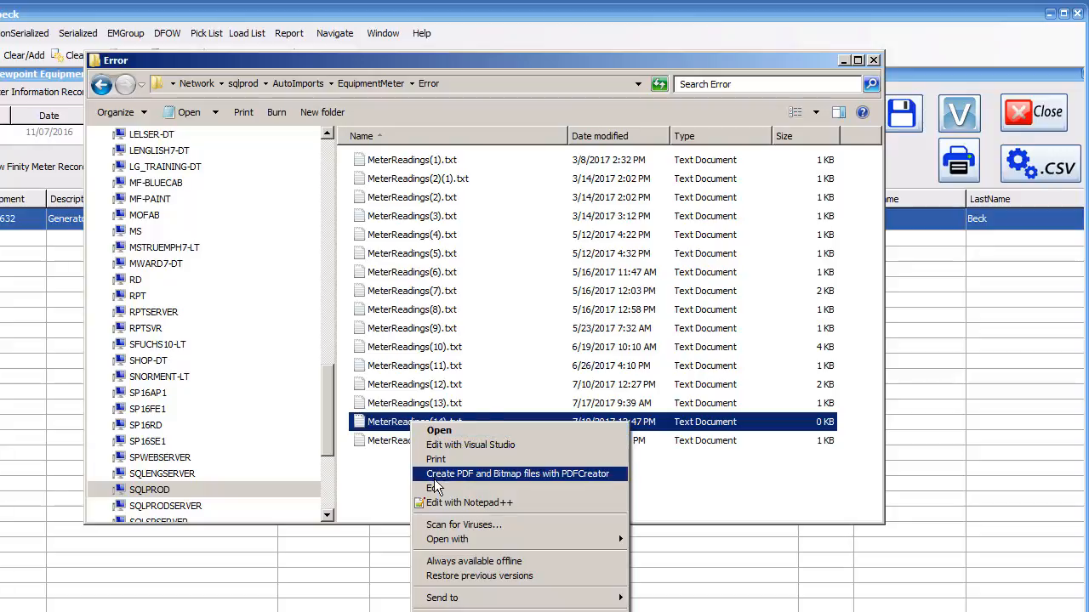
left_click(434, 489)
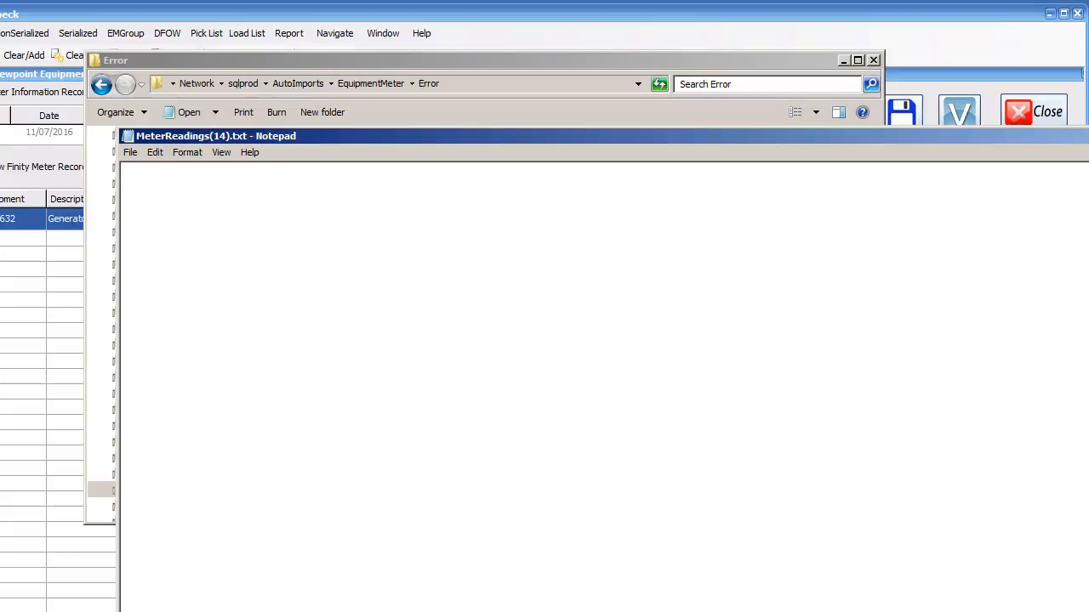
key("alt+F4")
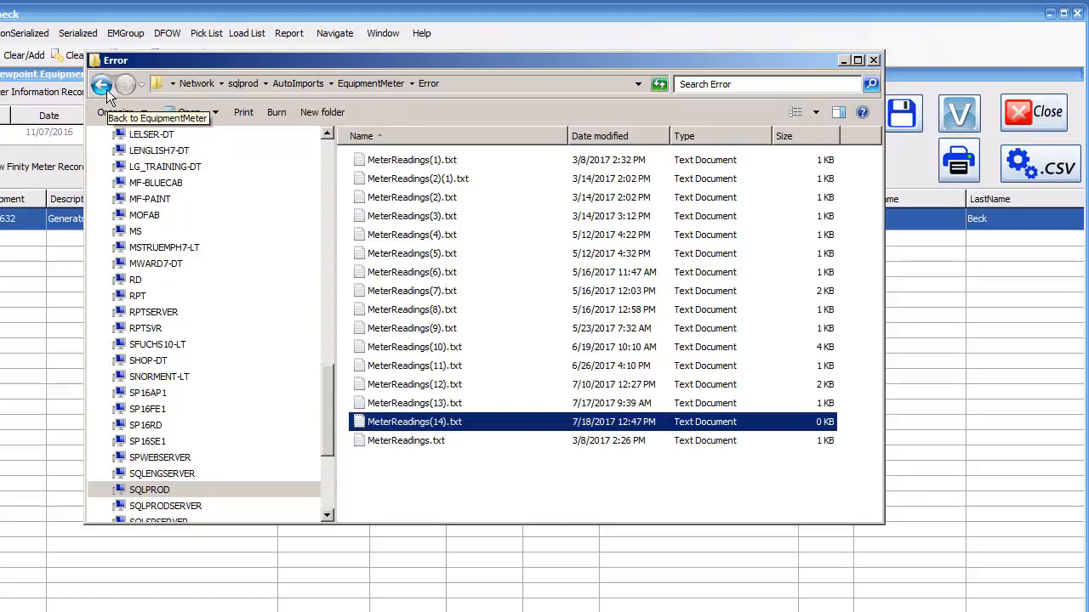
left_click(874, 60)
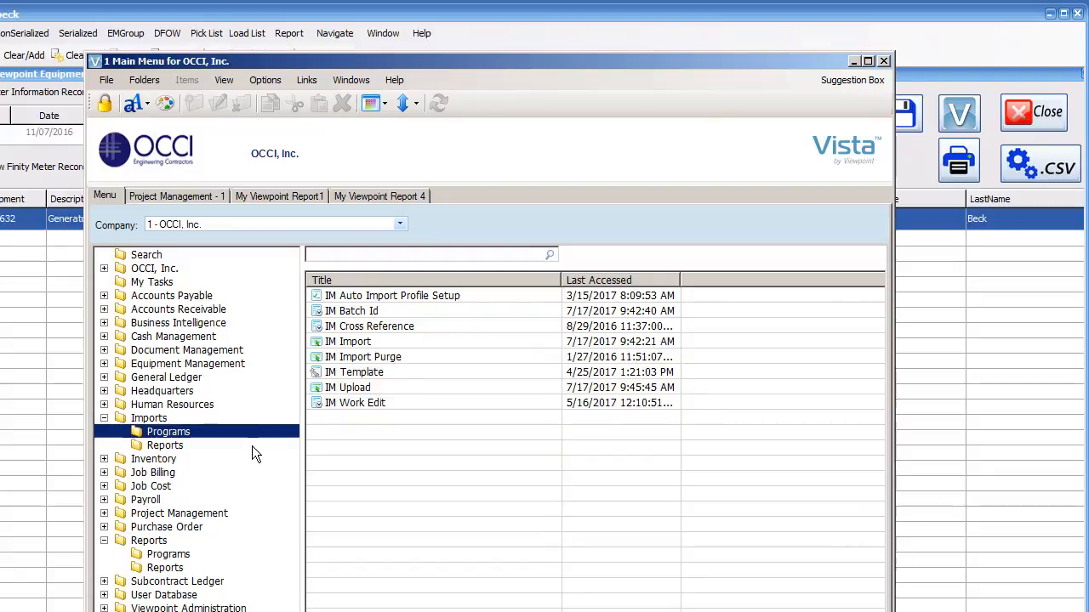
Step: Open EM Batch Process from Equipment Management programs and load batch 327 for month 07/17
left_click(104, 363)
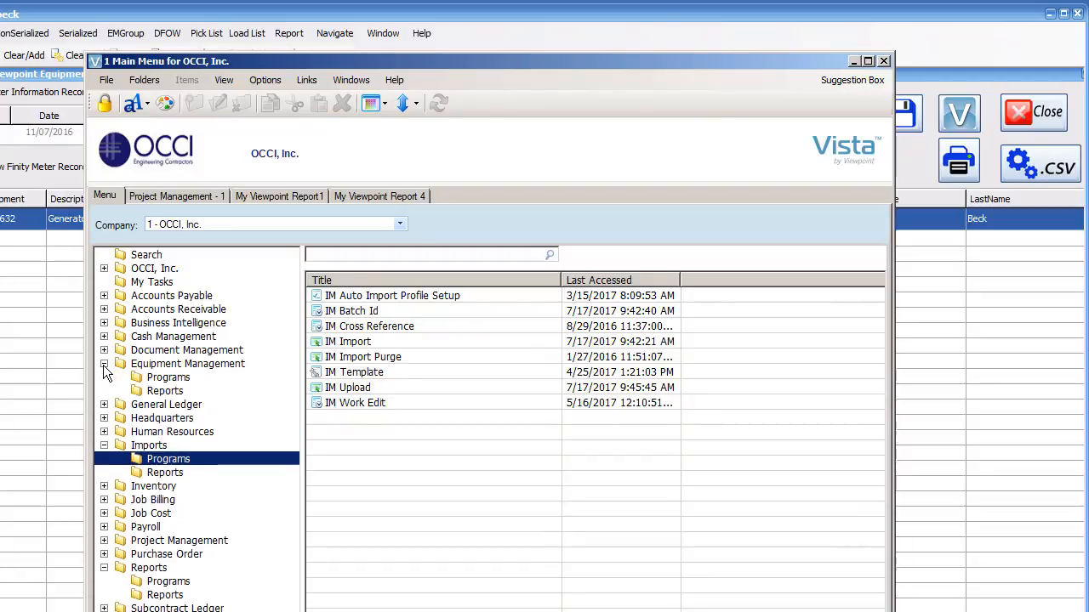
left_click(164, 378)
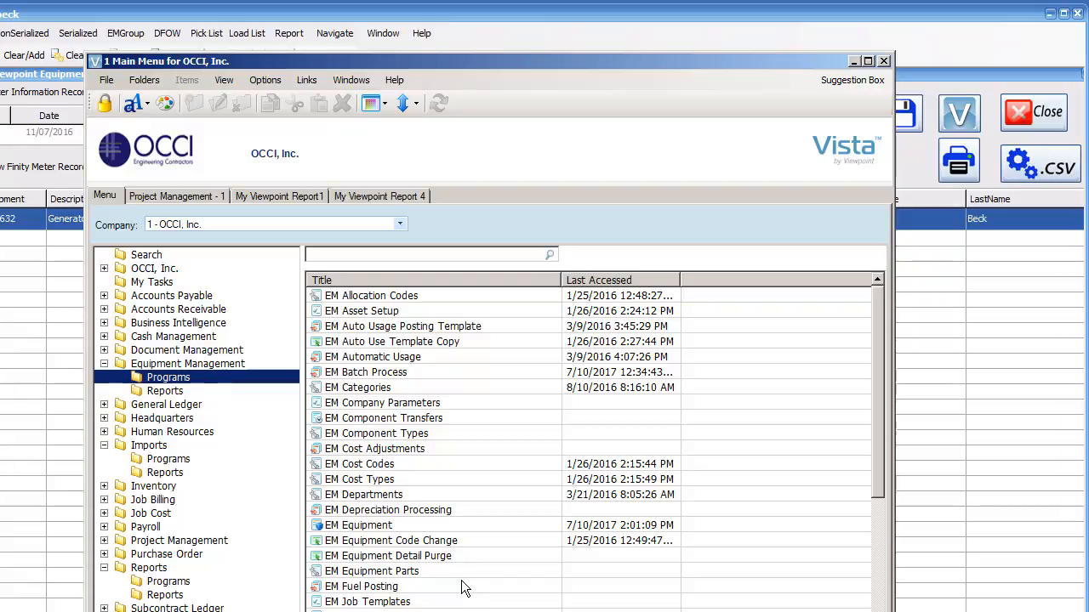
left_click(369, 372)
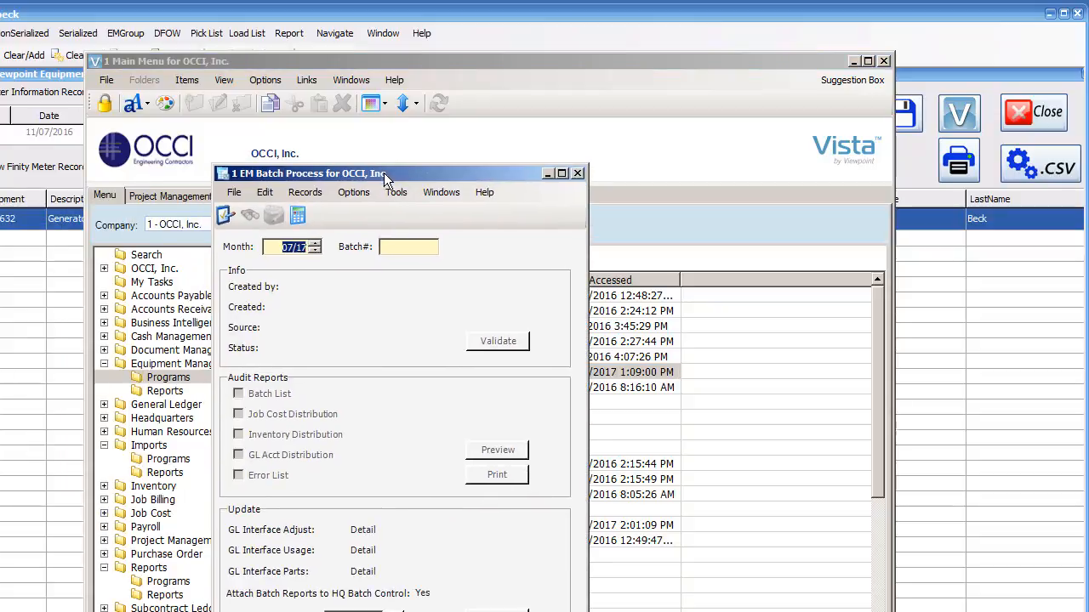
left_click(396, 248)
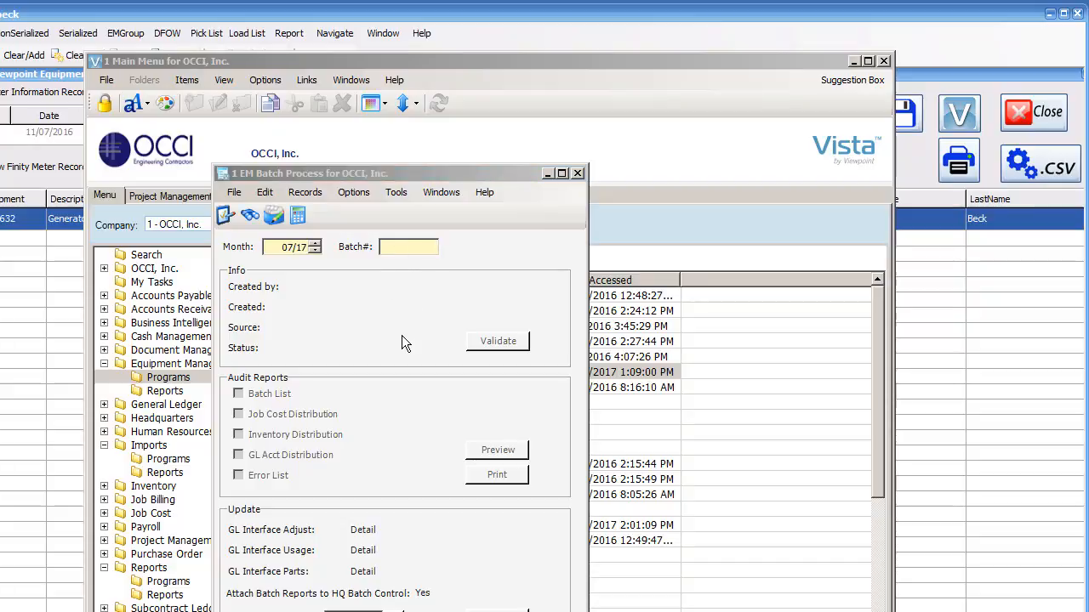
key("F4")
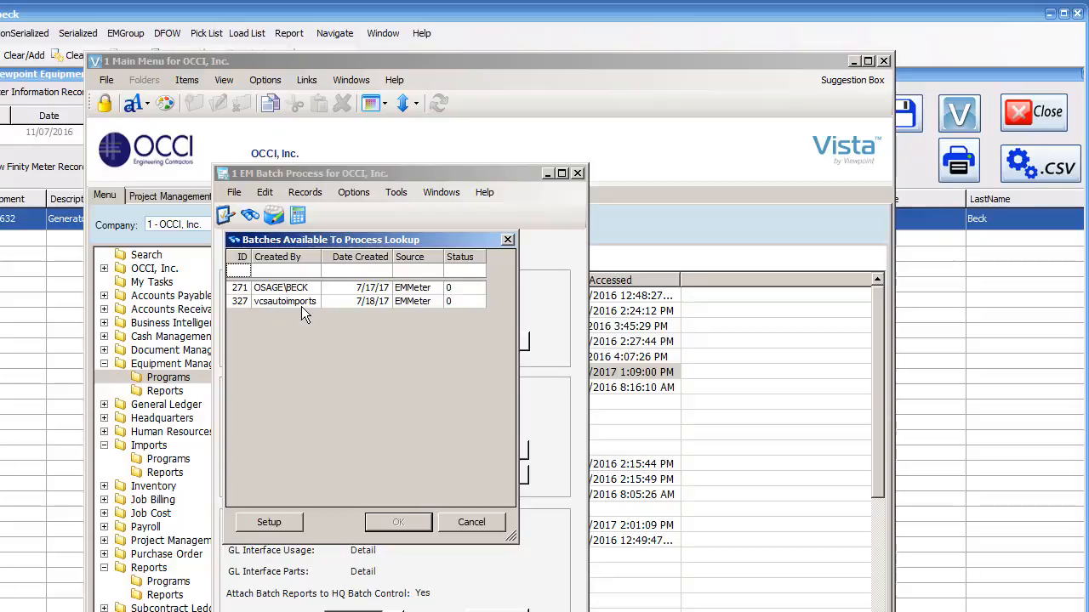
double_click(300, 303)
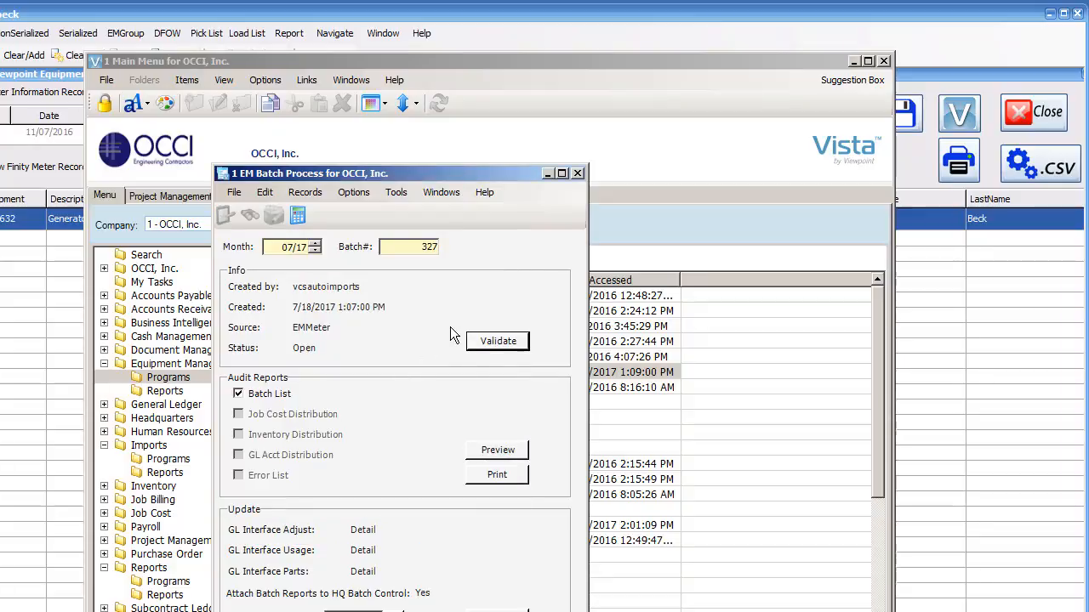
Step: Validate batch 327 and preview its EM Meter Readings Entry Audit report, then close the report viewer
left_click(491, 345)
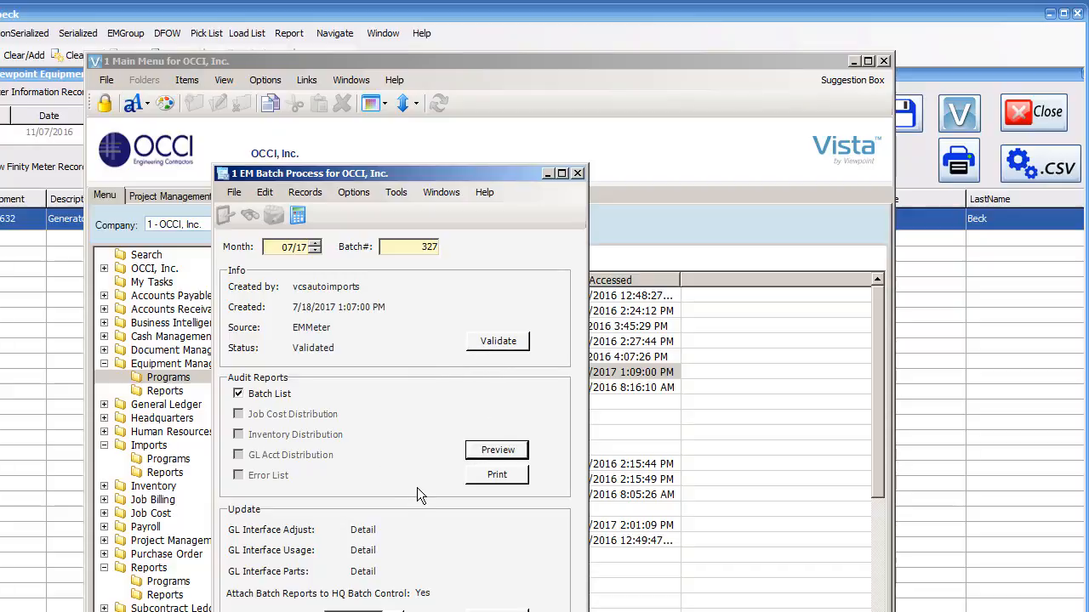
left_click(493, 450)
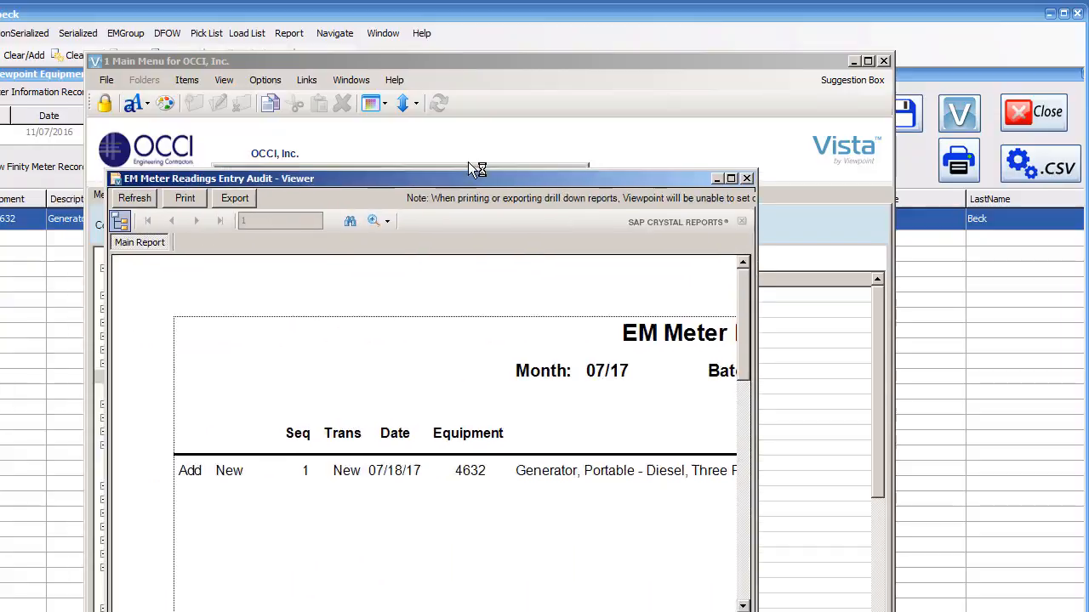
left_click_drag(468, 162, 458, 129)
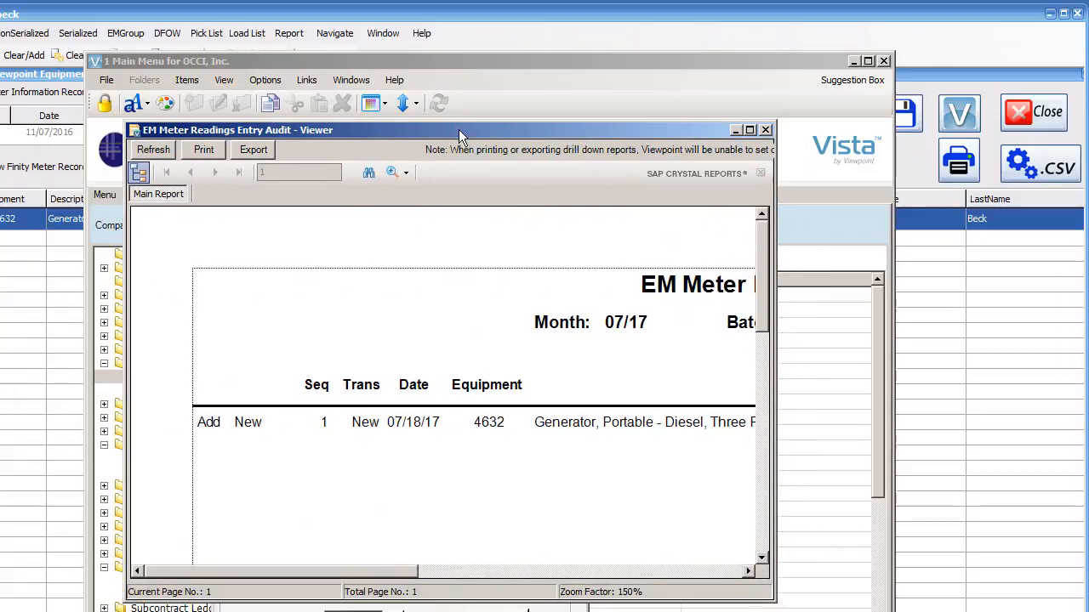
left_click_drag(771, 600, 1088, 607)
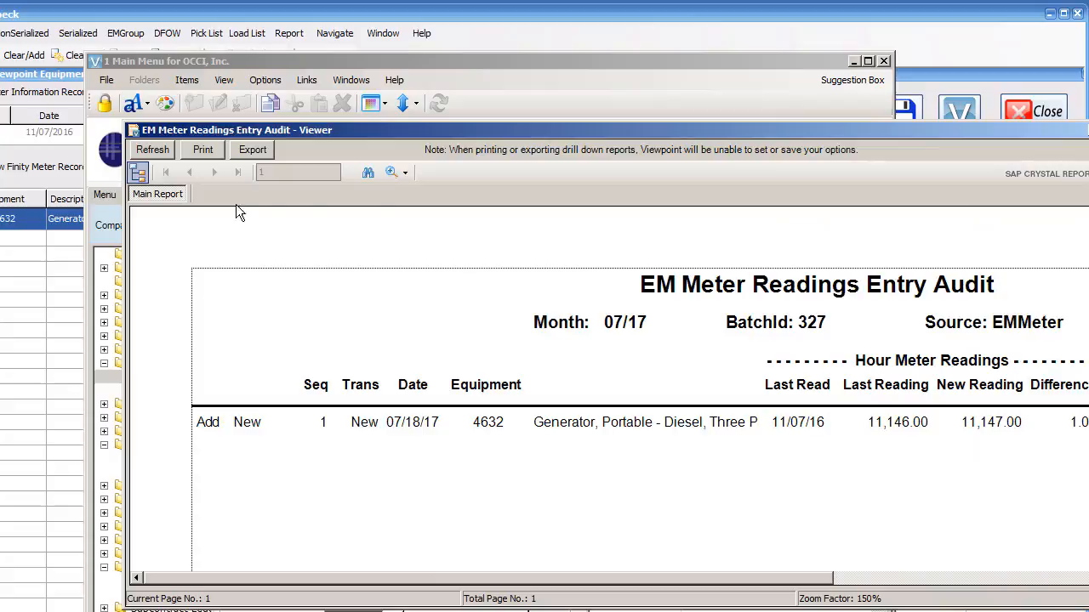
left_click_drag(539, 134, 438, 127)
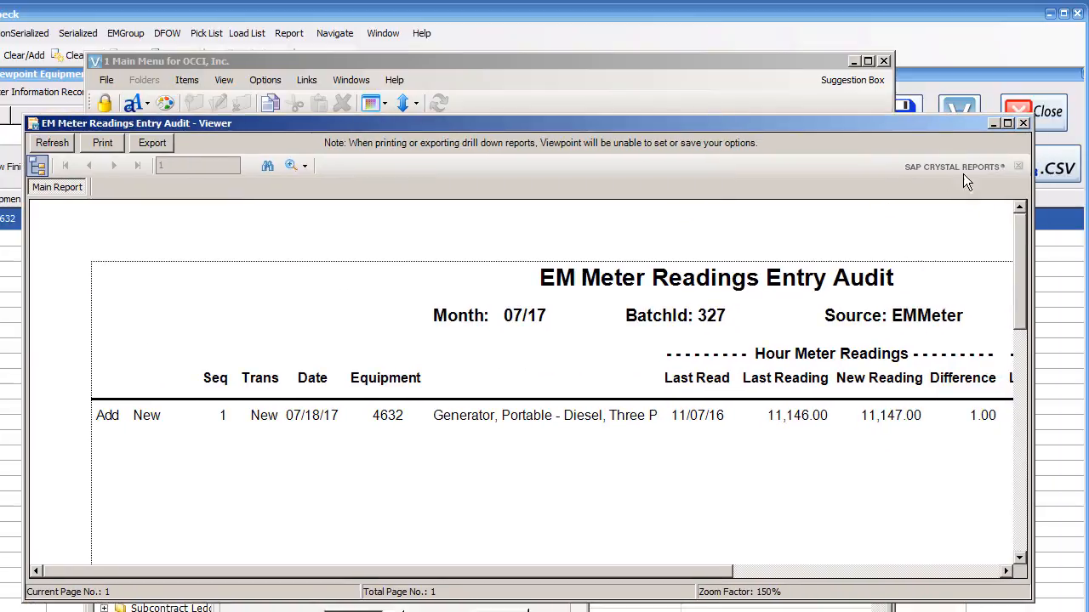
left_click(1023, 124)
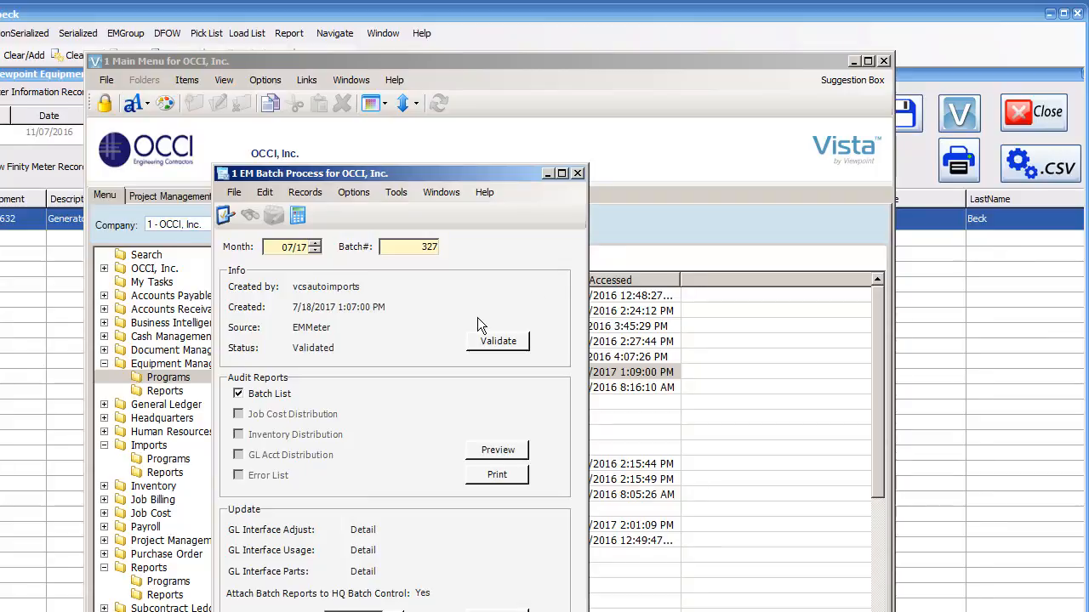
Step: Open IM Import from the Imports programs
left_click(269, 15)
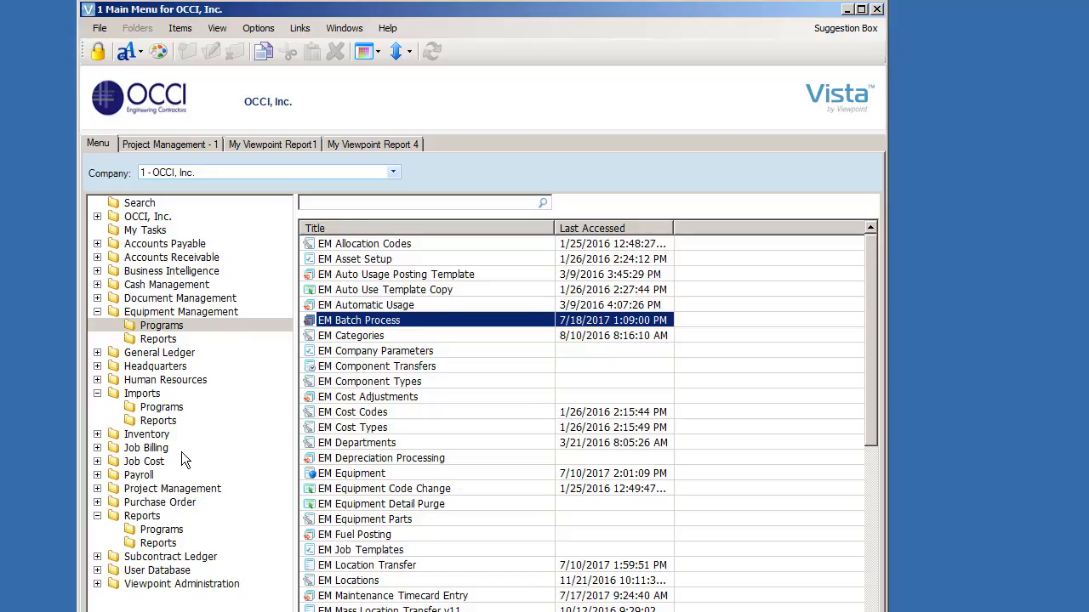
left_click(151, 394)
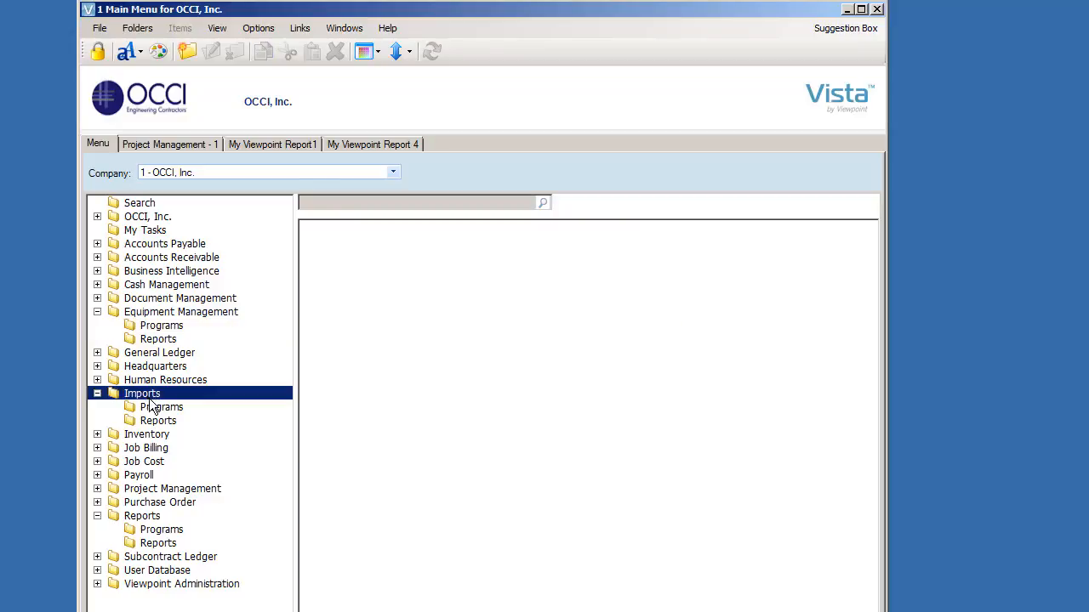
left_click(159, 409)
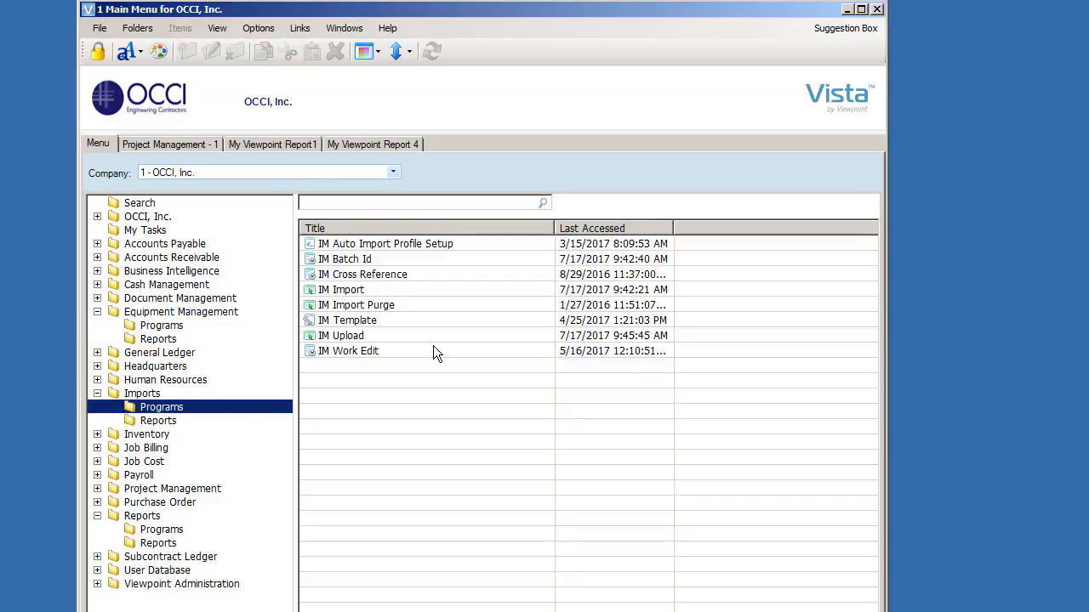
double_click(358, 291)
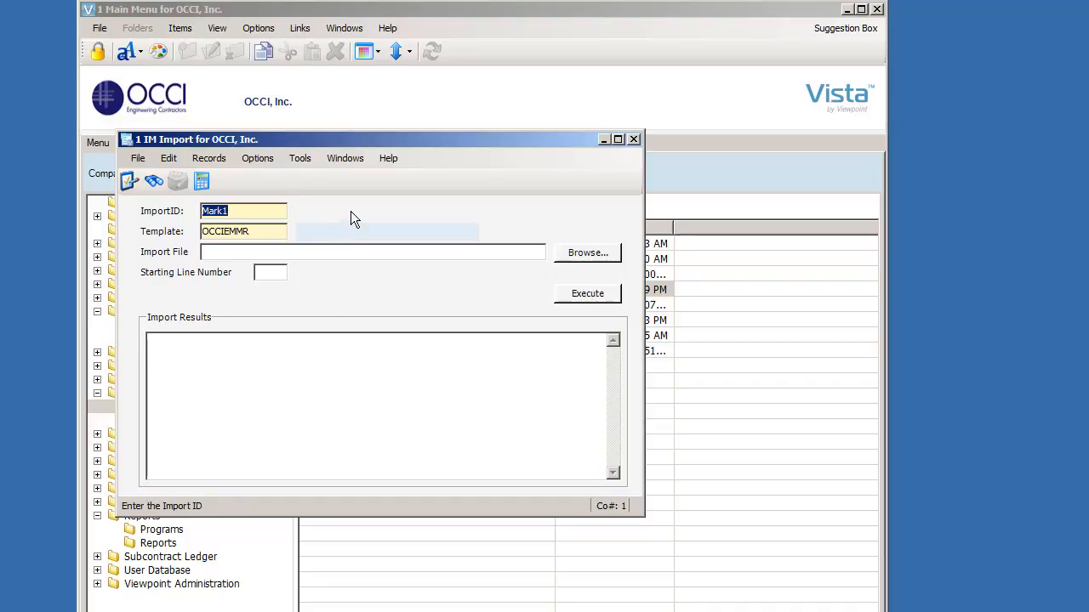
Step: Set the Import ID to MarksTestImport
type("MarksTestImport")
left_click(260, 233)
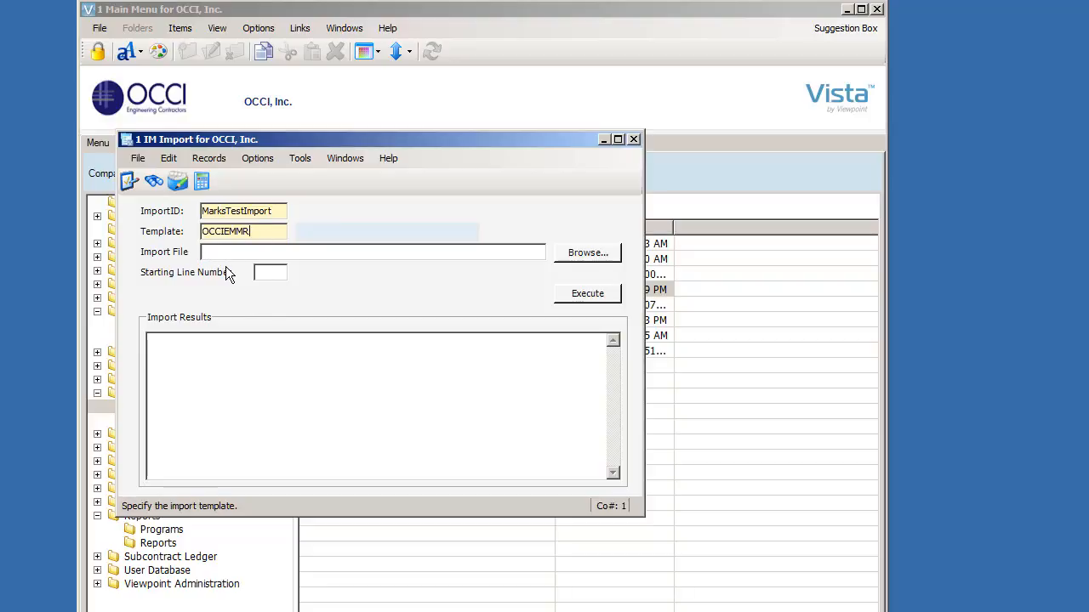
left_click(116, 313)
key("F4")
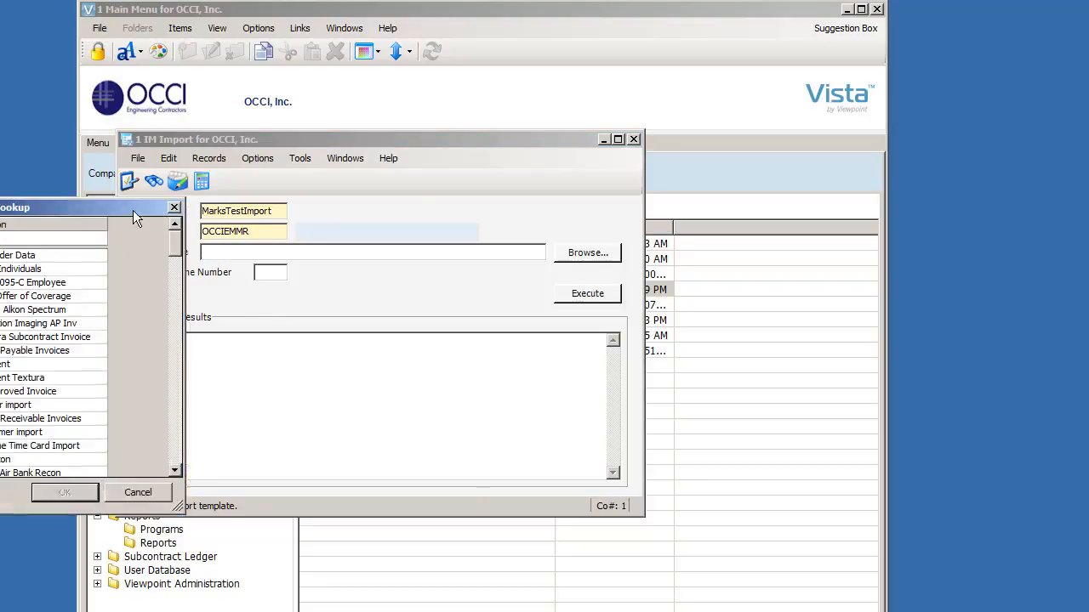
left_click_drag(133, 210, 478, 170)
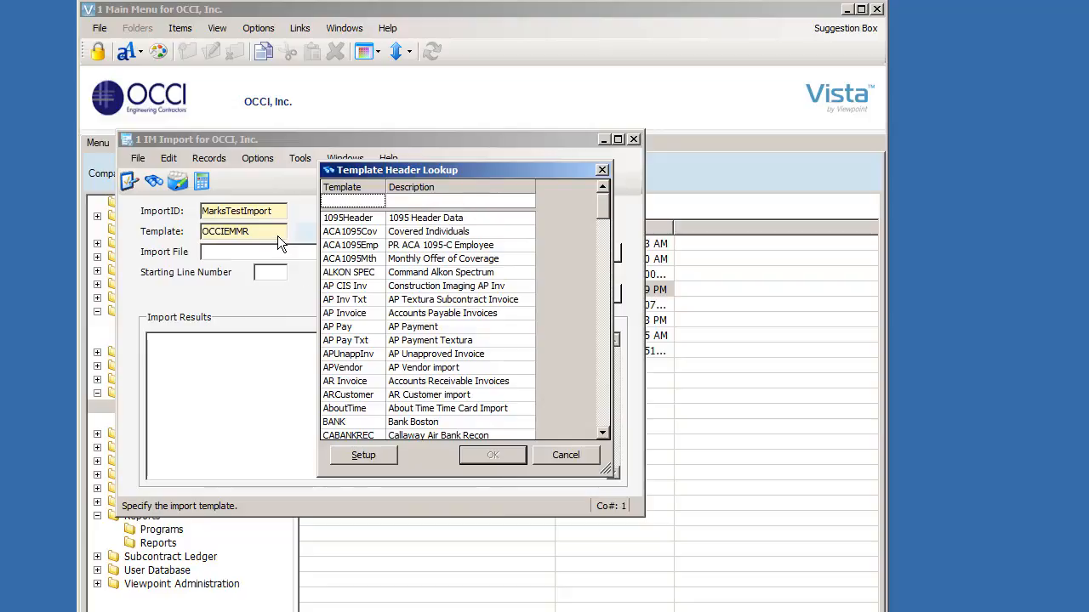
left_click(562, 453)
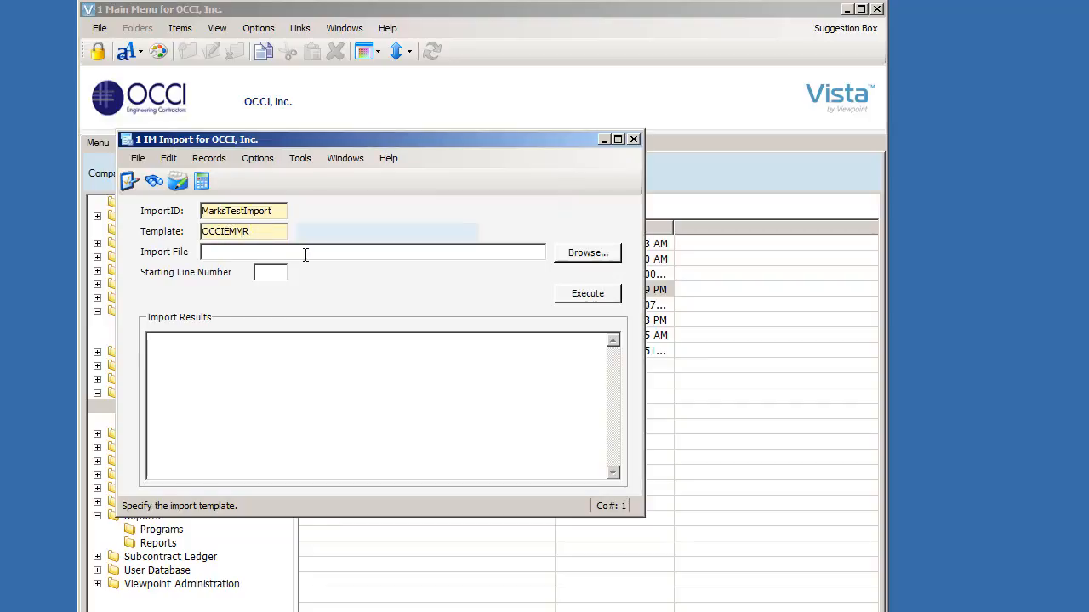
Step: Browse for the import file and go to the \\sqlprod network share
left_click(570, 253)
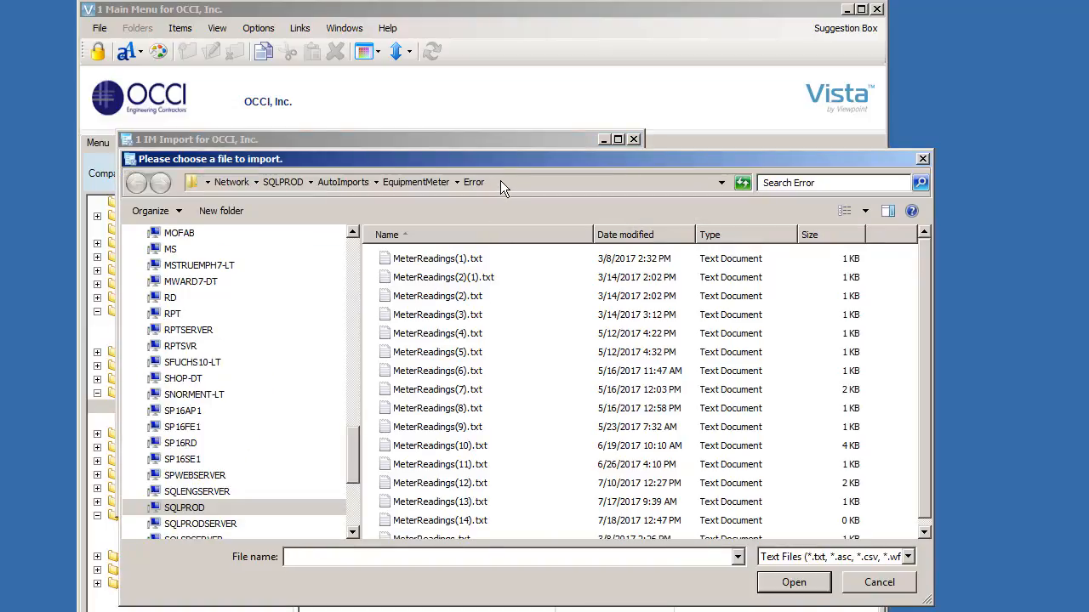
left_click(500, 182)
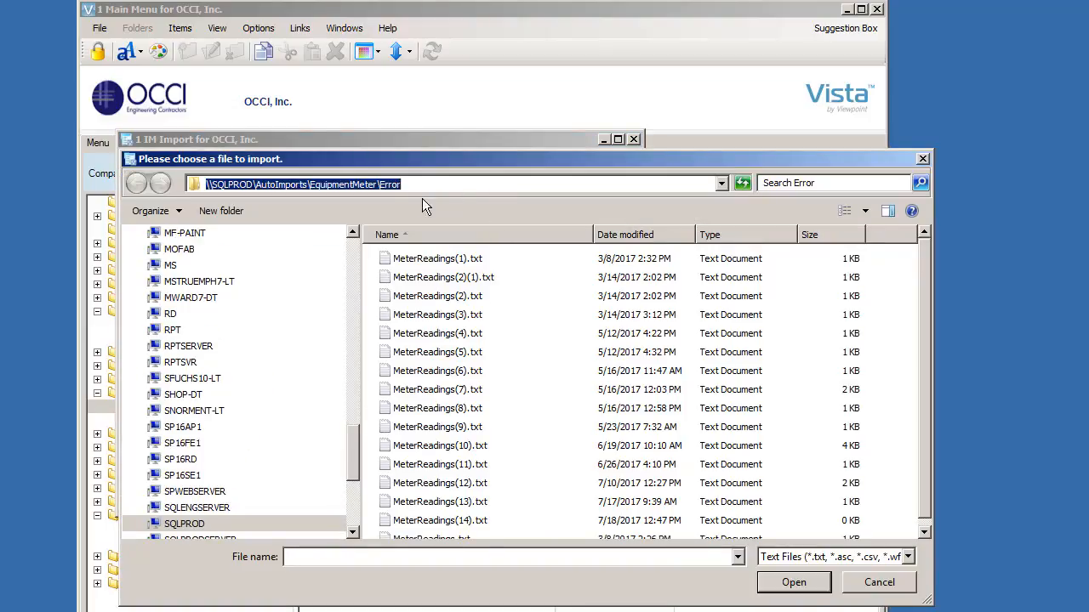
type("\\")
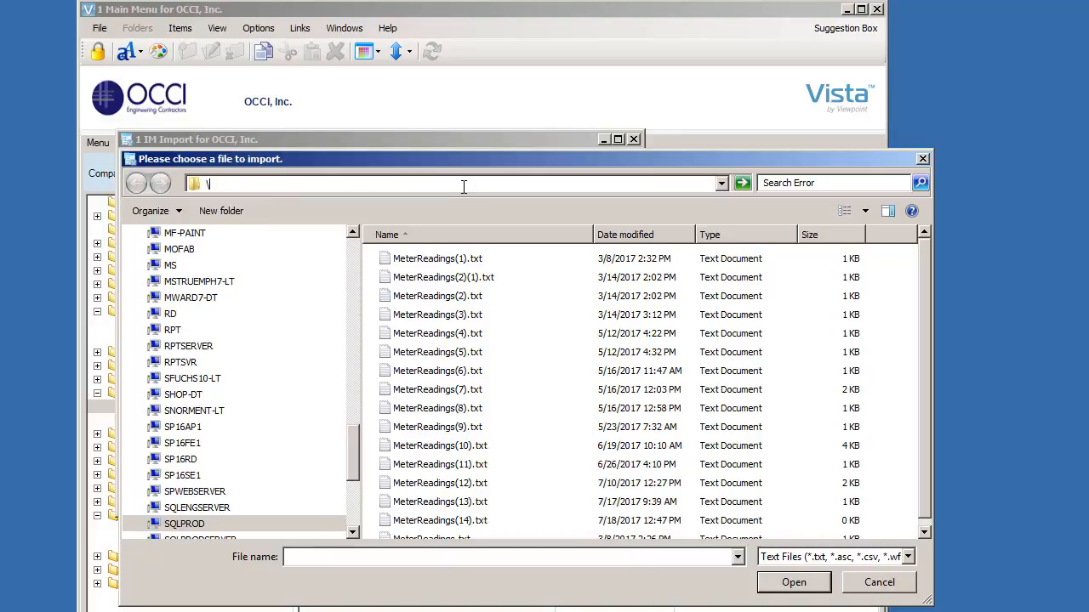
type("\\sqprod")
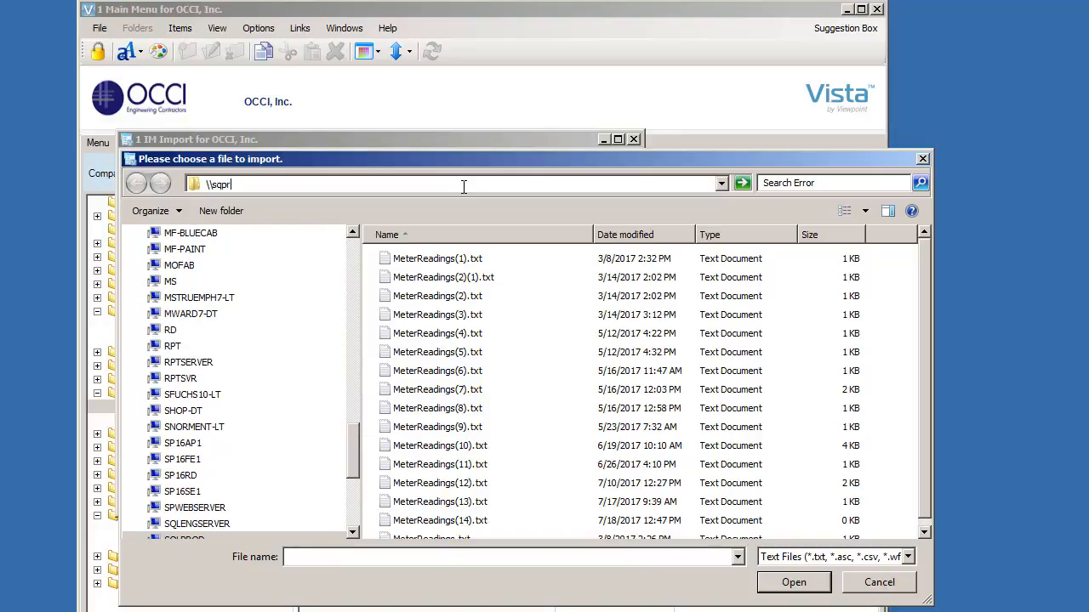
key("BackSpace")
key("BackSpace")
key("BackSpace")
key("BackSpace")
type("lprod")
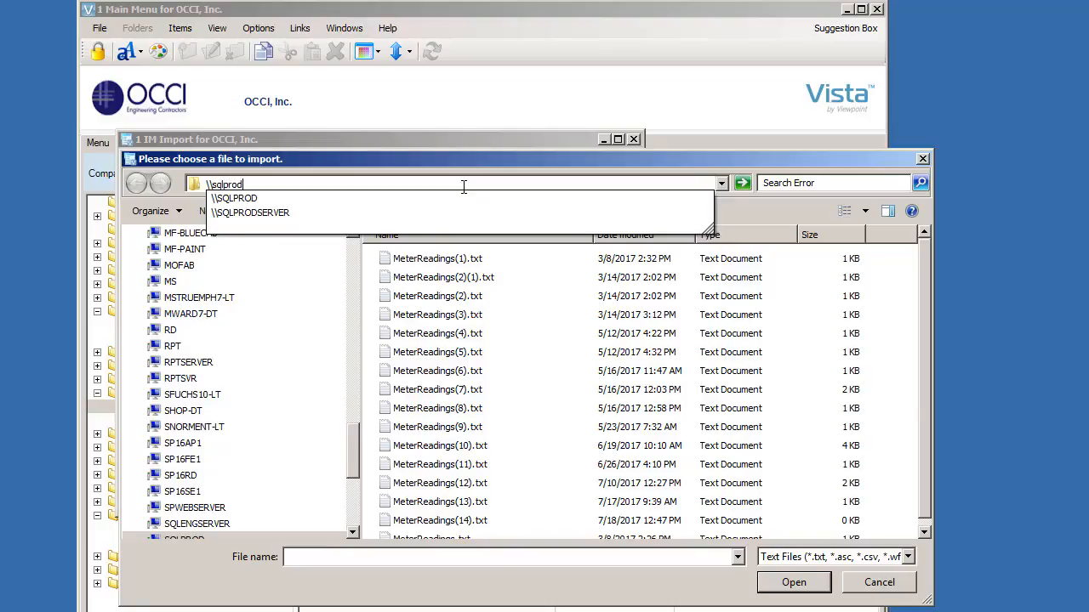
key("Return")
Step: Navigate through AutoImports and EquipmentMeter into the Error folder, then back and into the Archive folder
left_click(648, 255)
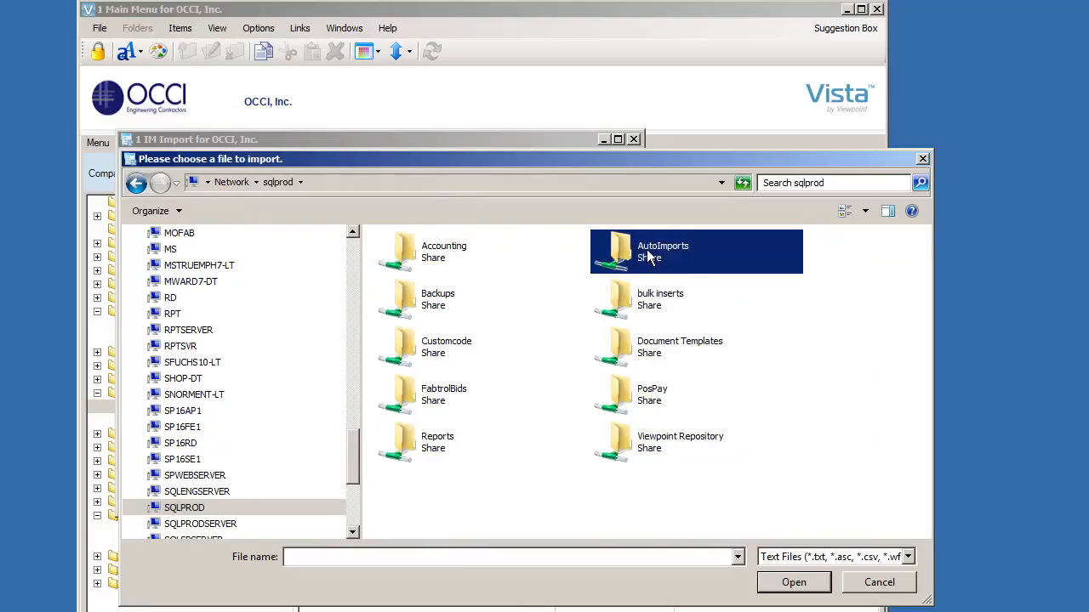
double_click(649, 260)
double_click(440, 279)
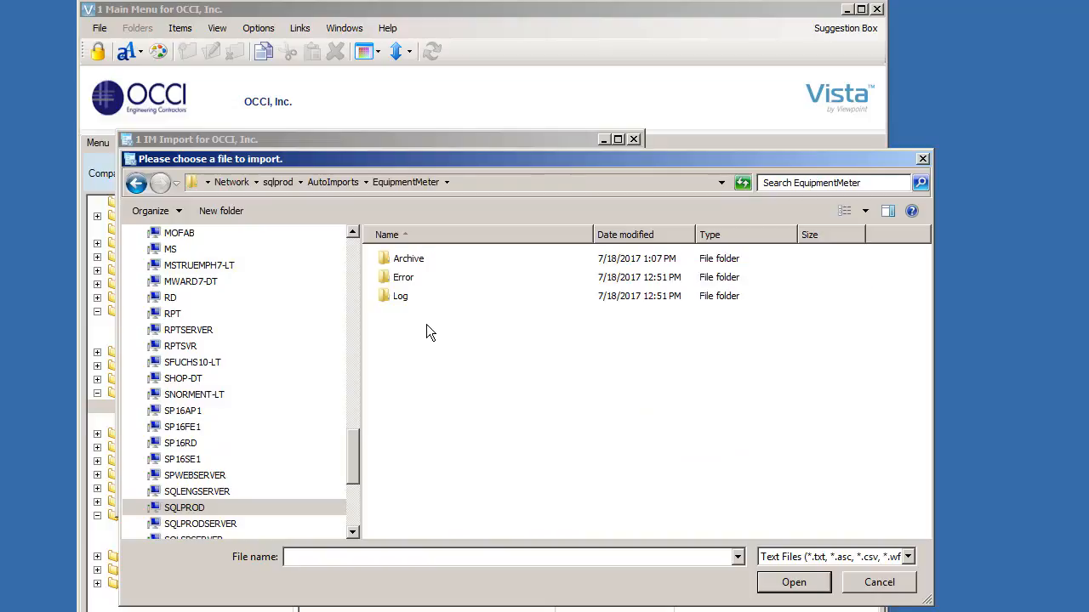
left_click(402, 281)
double_click(403, 281)
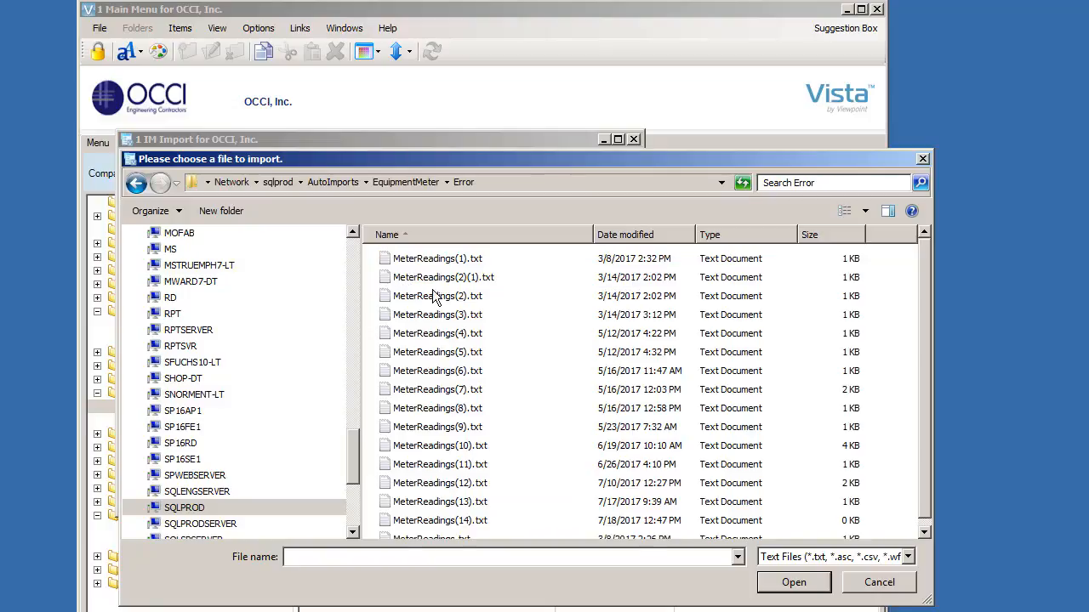
scroll(923, 364, "down", 1)
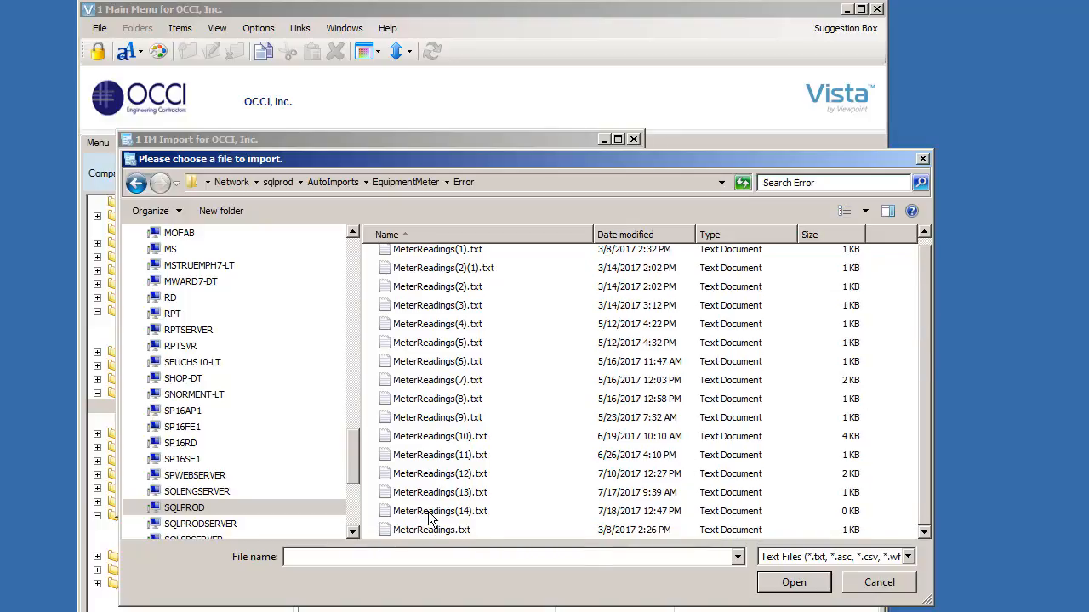
left_click(136, 182)
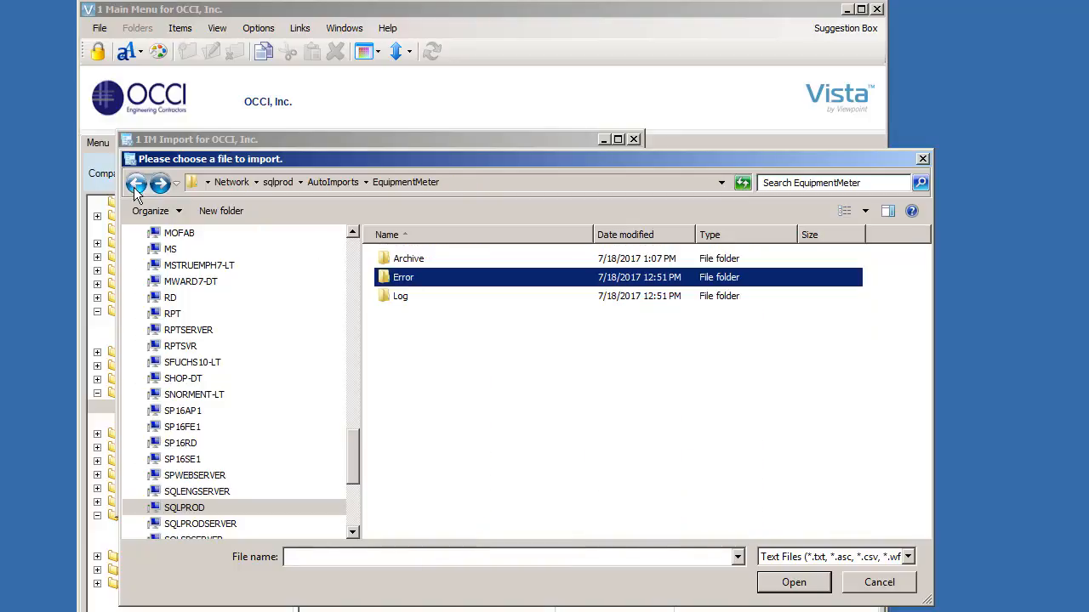
double_click(412, 260)
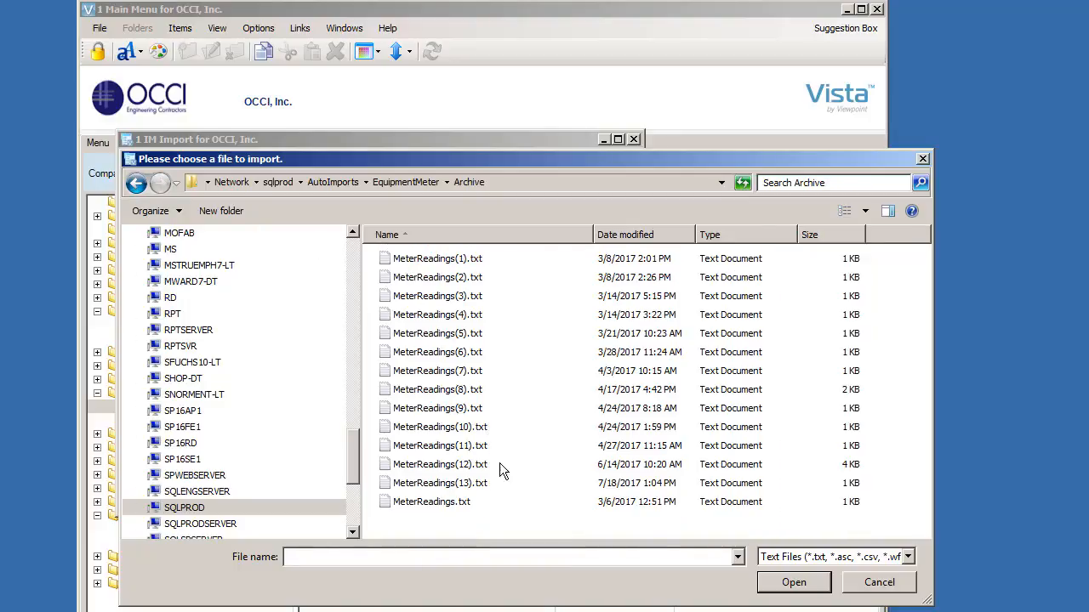
Step: Pick MeterReadings(13).txt in the Archive folder as the import file
left_click(423, 488)
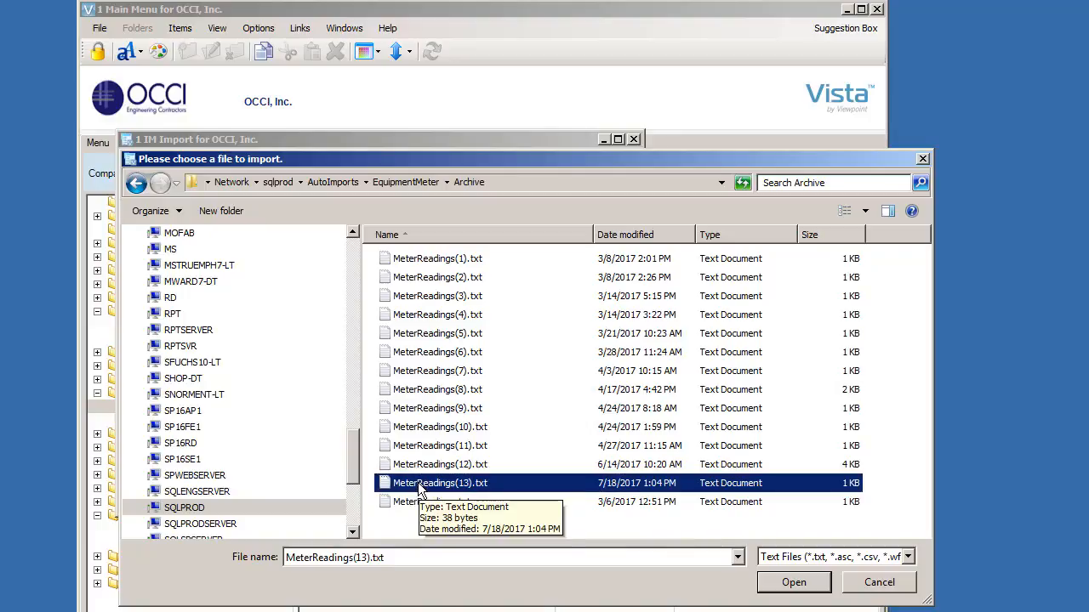
double_click(419, 487)
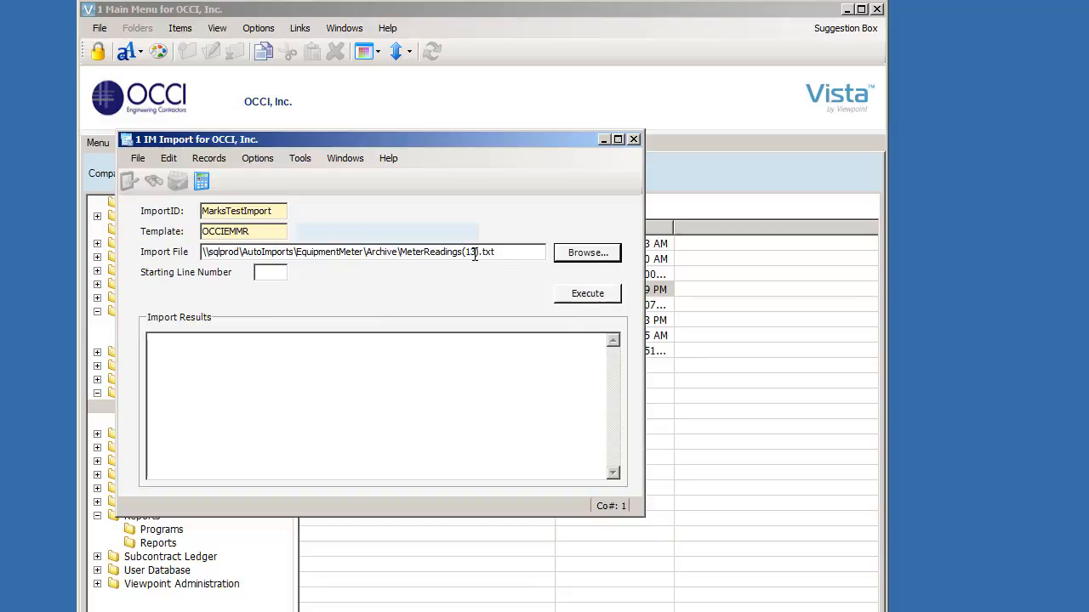
Step: Execute the import and close the IM Import window
left_click(589, 294)
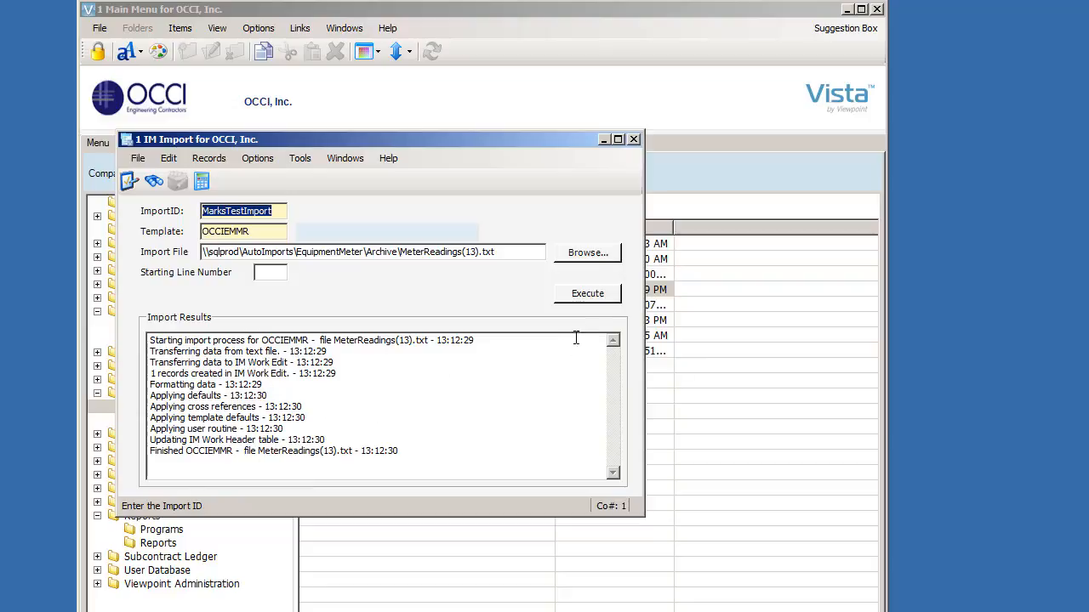
left_click(634, 139)
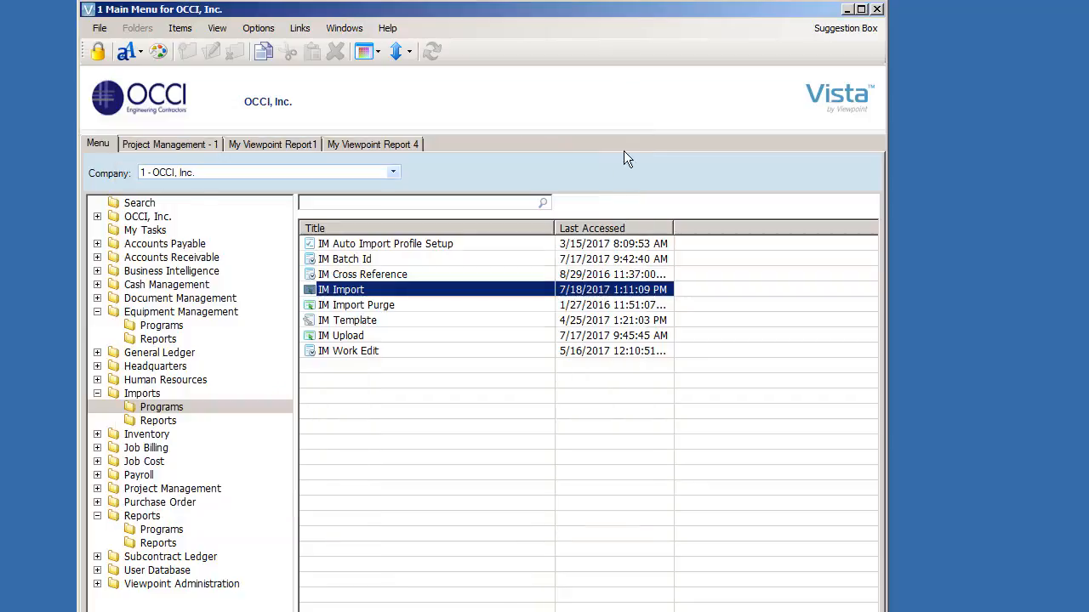
Step: Open IM Upload and pick MarksTestImport as the import ID from the lookup
left_click(349, 337)
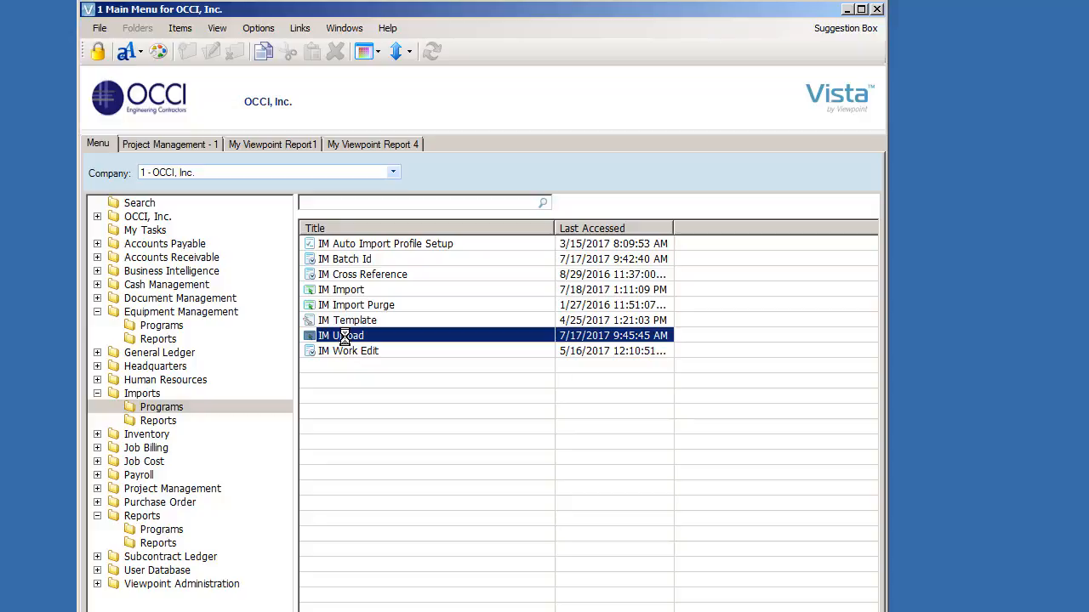
double_click(347, 338)
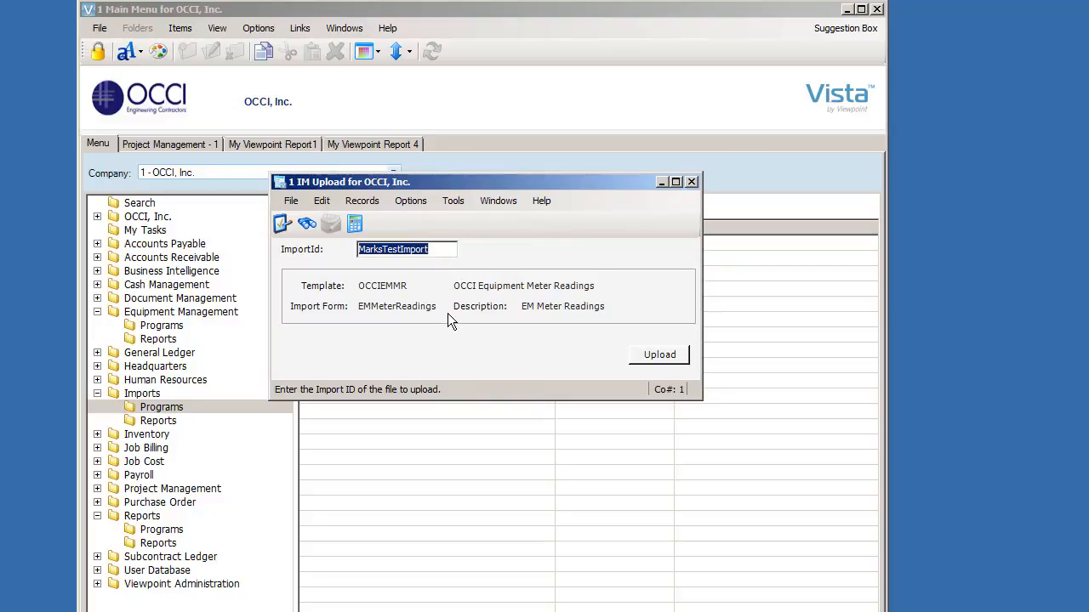
key("F4")
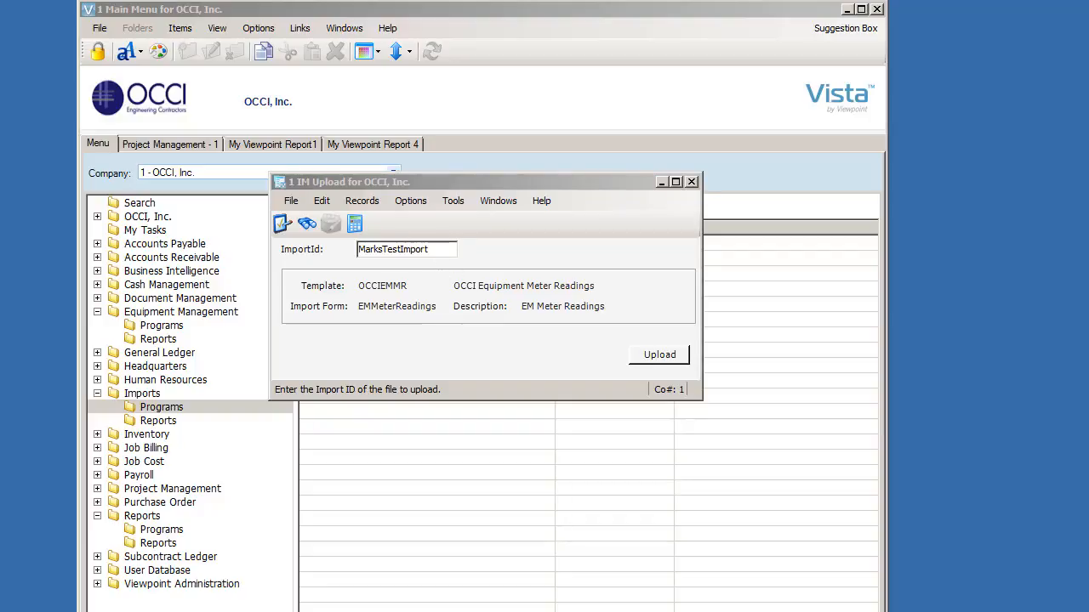
left_click_drag(626, 186, 585, 206)
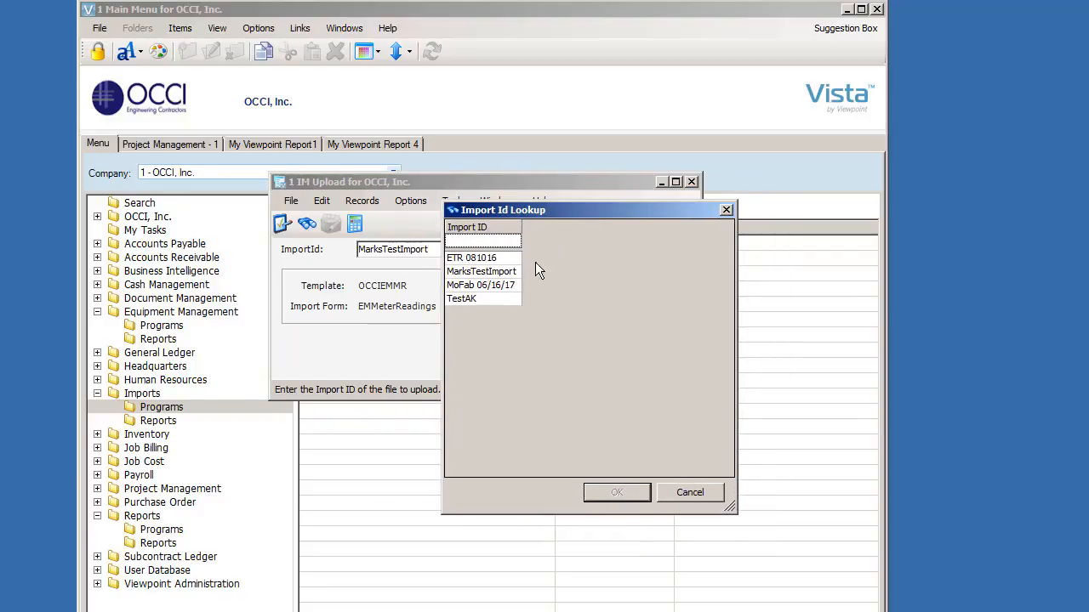
double_click(481, 272)
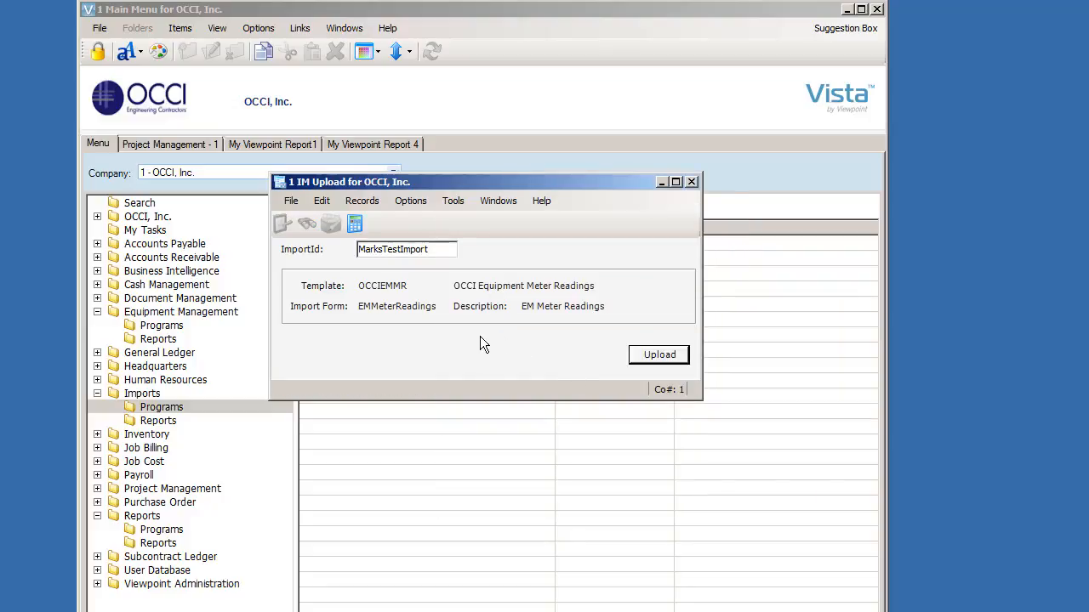
Step: Upload the imported records, then close the batch detail and IM Upload windows
left_click(650, 354)
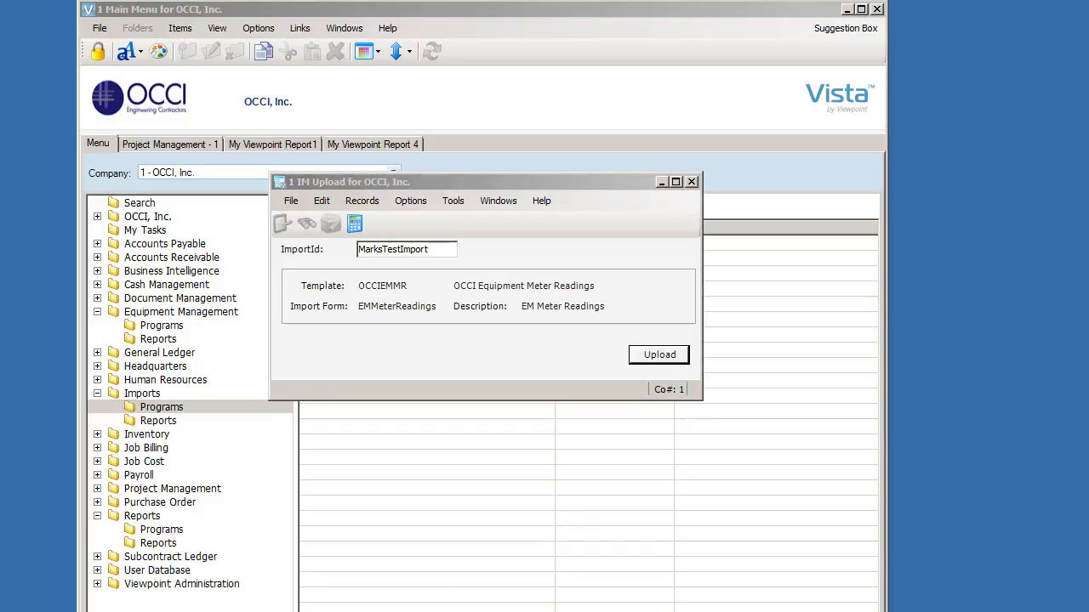
left_click(557, 424)
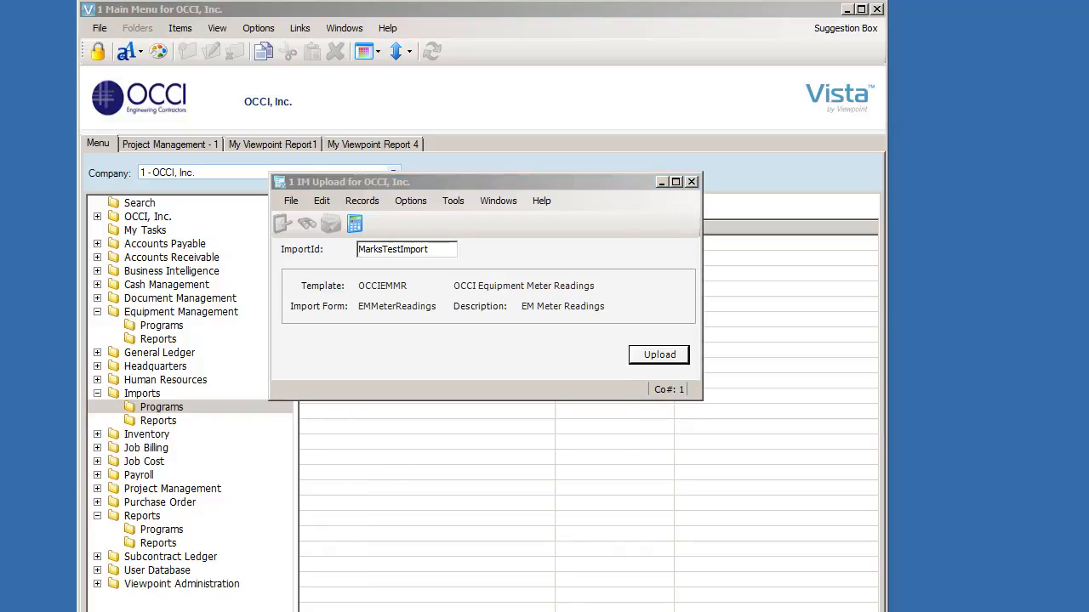
left_click_drag(2, 330, 569, 306)
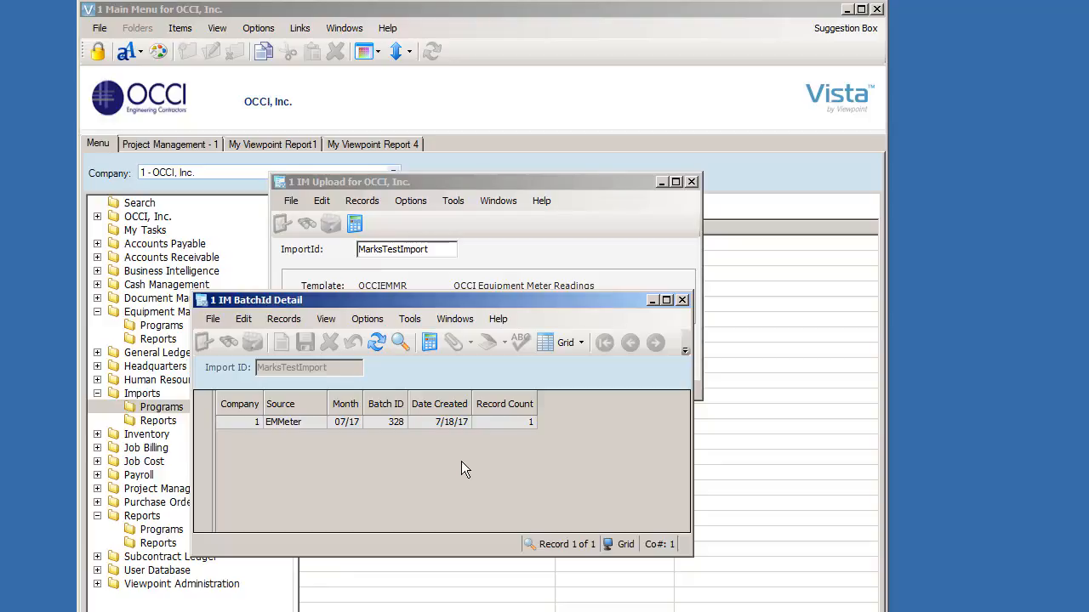
left_click(681, 301)
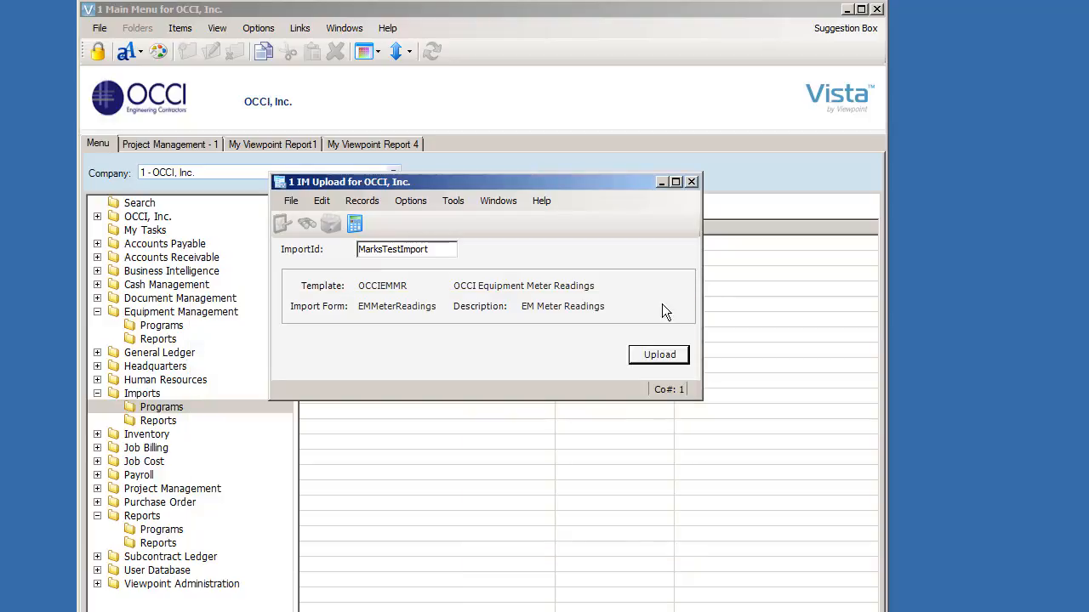
left_click(691, 182)
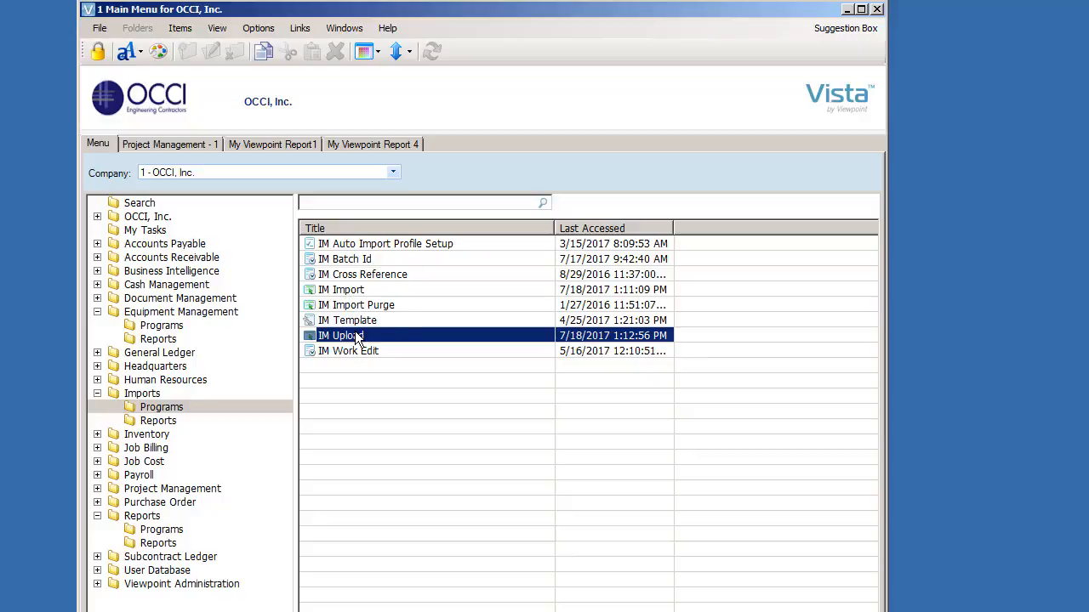
Step: Open EM Batch Process from Equipment Management programs and select batch 328 for month 07/17
left_click(162, 326)
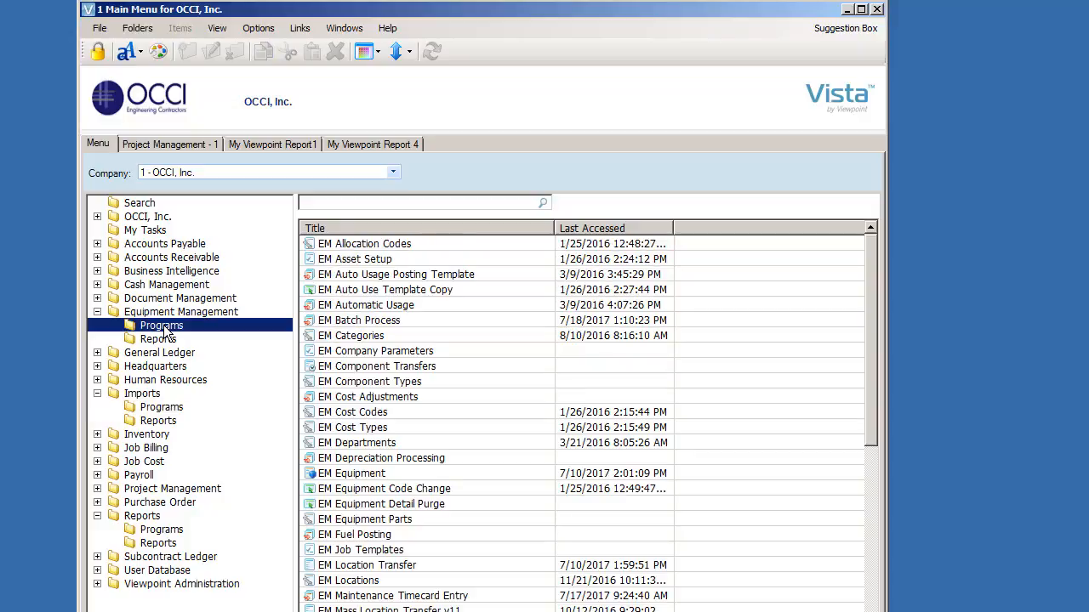
double_click(378, 323)
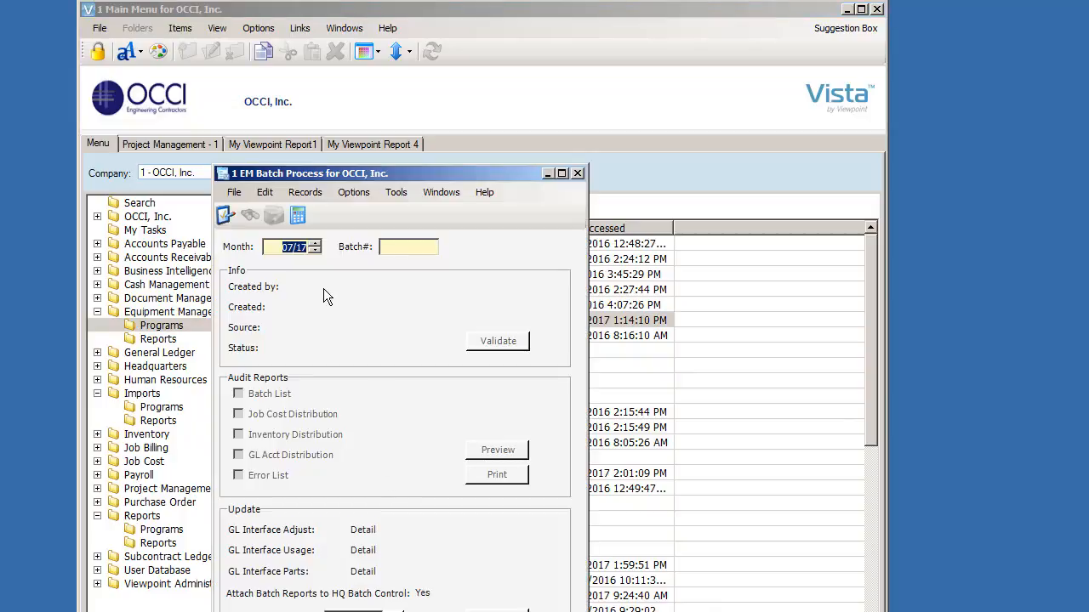
left_click(409, 245)
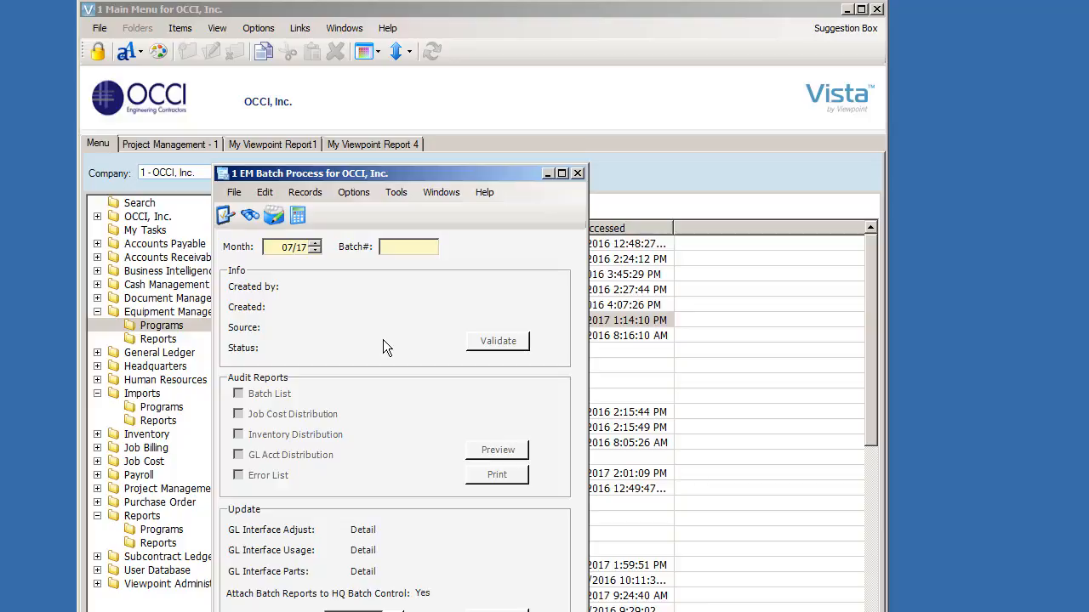
key("F4")
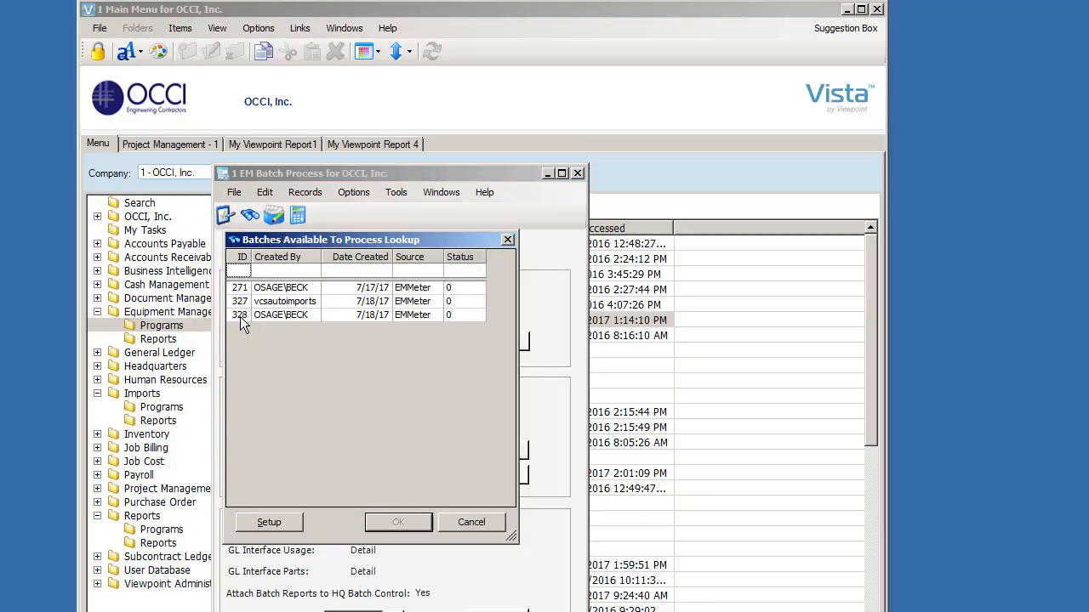
double_click(268, 315)
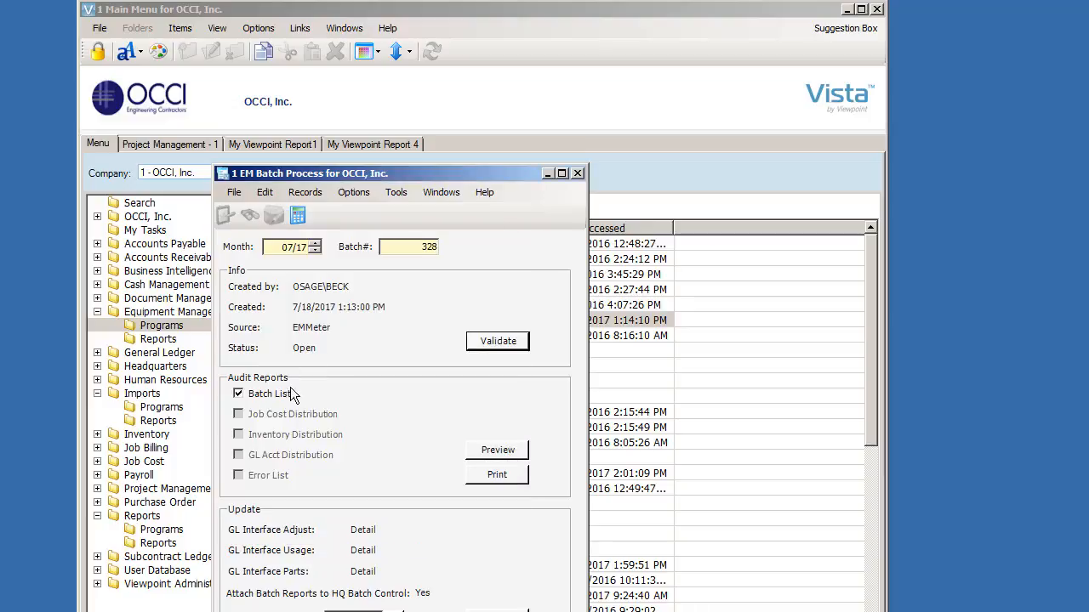
Step: Validate batch 328 and preview its audit reports
left_click(500, 345)
left_click(487, 451)
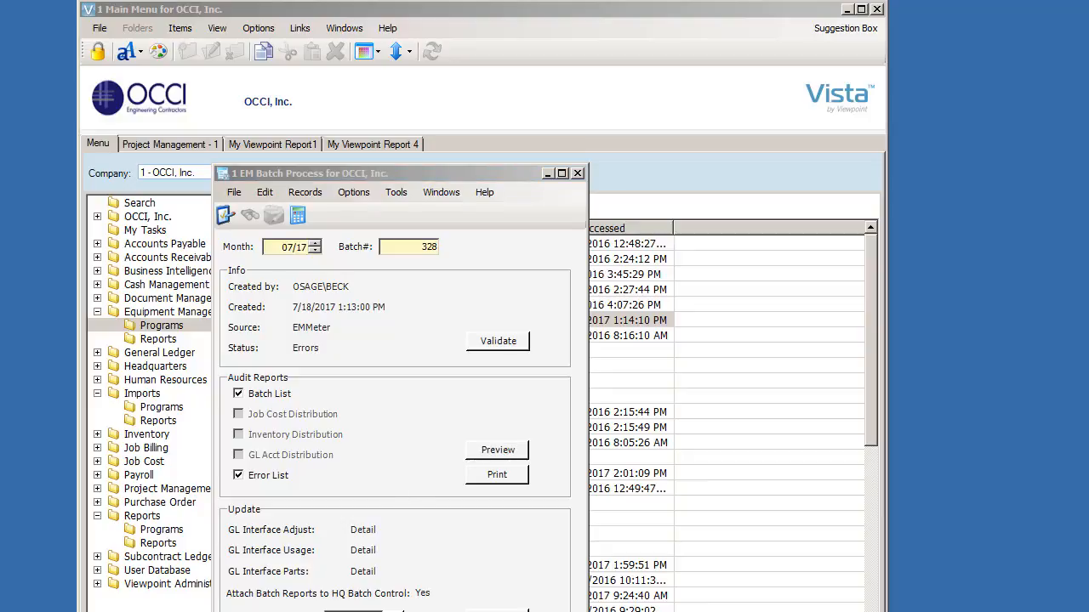
Step: Enlarge the EM Meter Readings Entry Audit viewer to read the report, then close it
left_click_drag(0, 238, 269, 116)
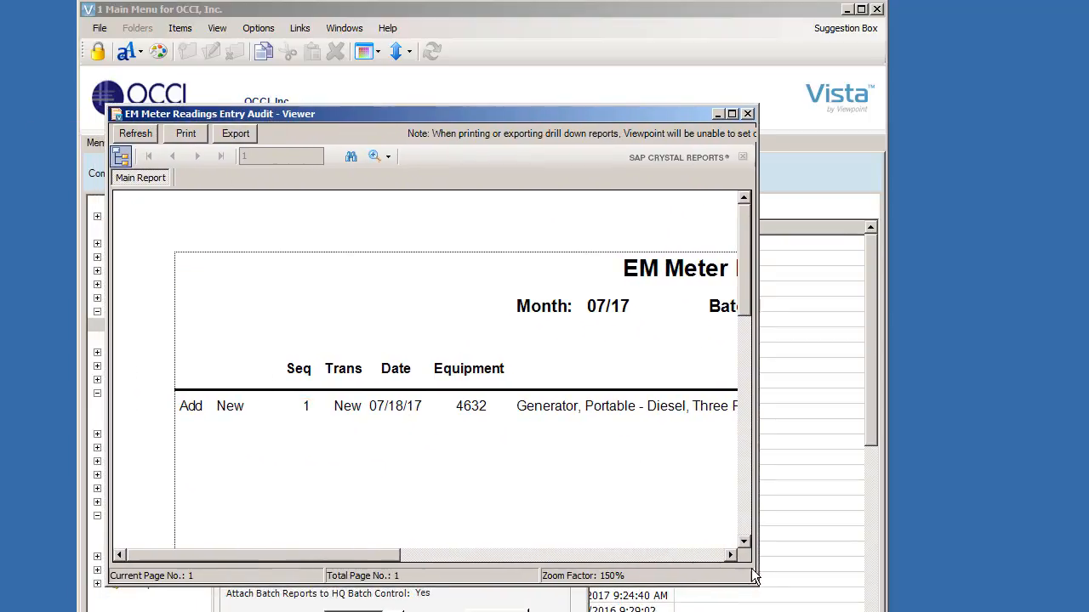
left_click_drag(757, 585, 930, 574)
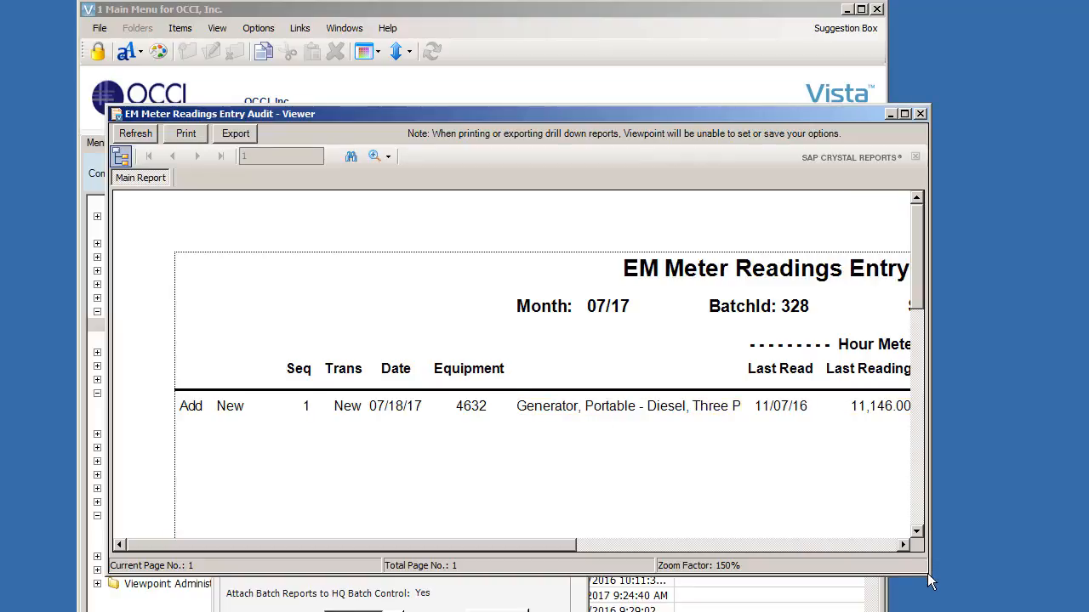
left_click_drag(929, 570, 1082, 568)
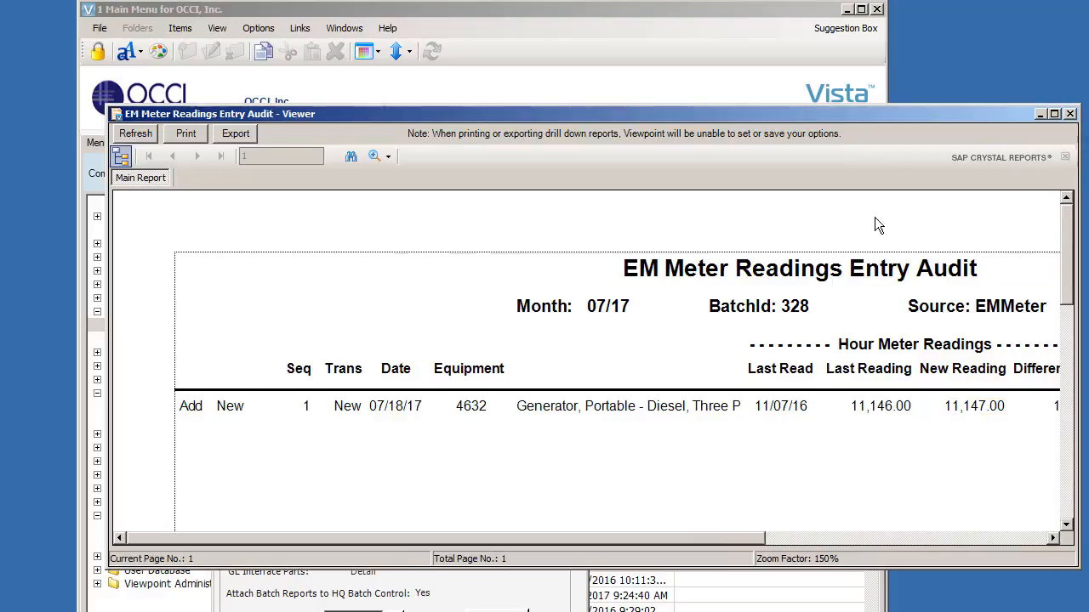
left_click(1070, 114)
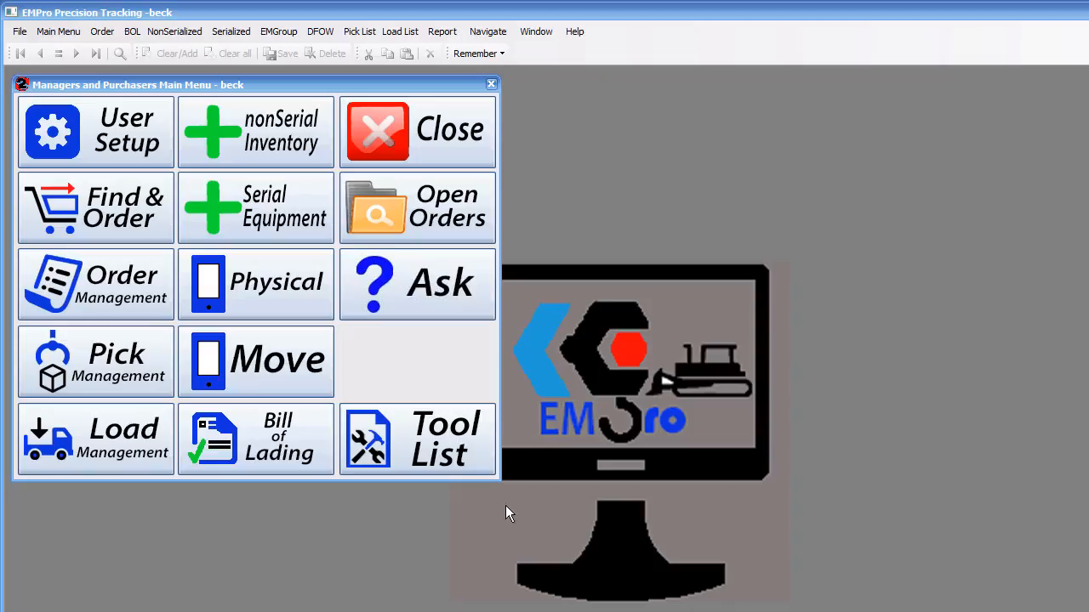
Step: Switch to EMPro, open the Viewpoint Meter Batch Setup screen, close it, and close EMPro
left_click(227, 31)
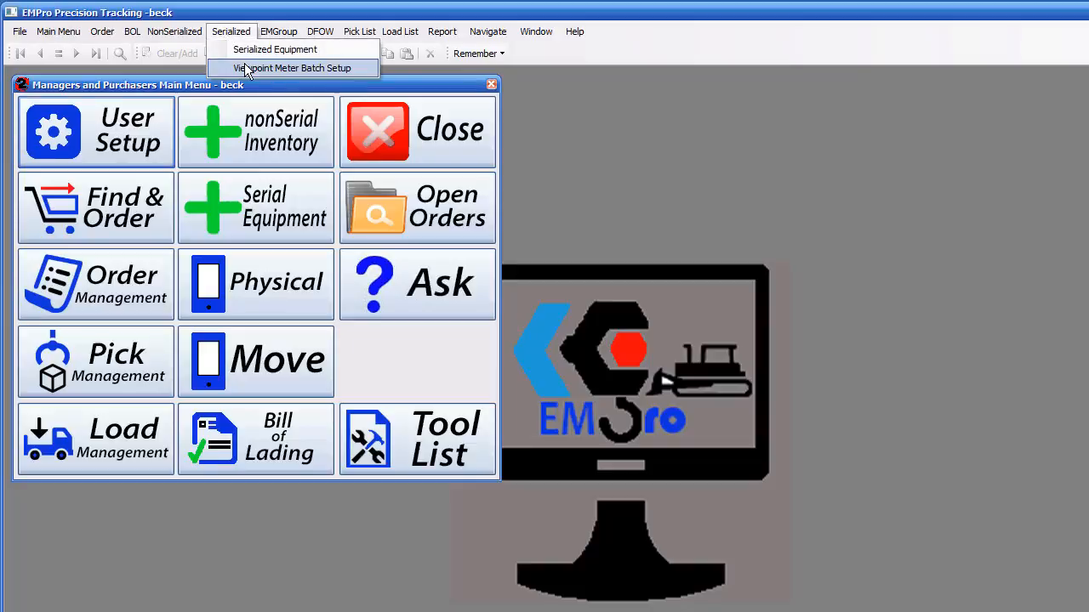
left_click(246, 69)
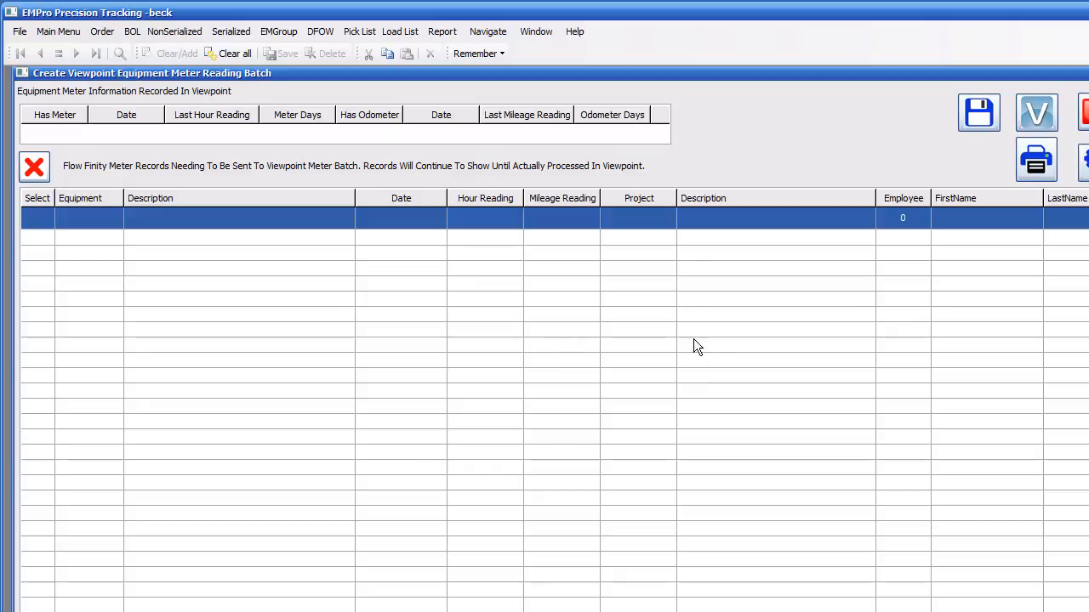
left_click(1085, 112)
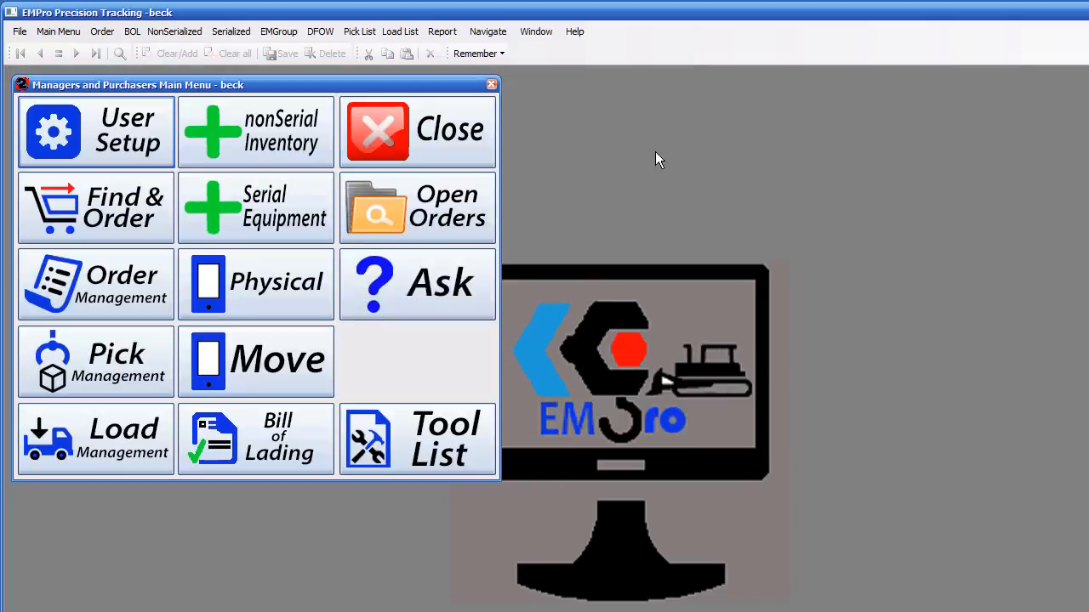
left_click(466, 147)
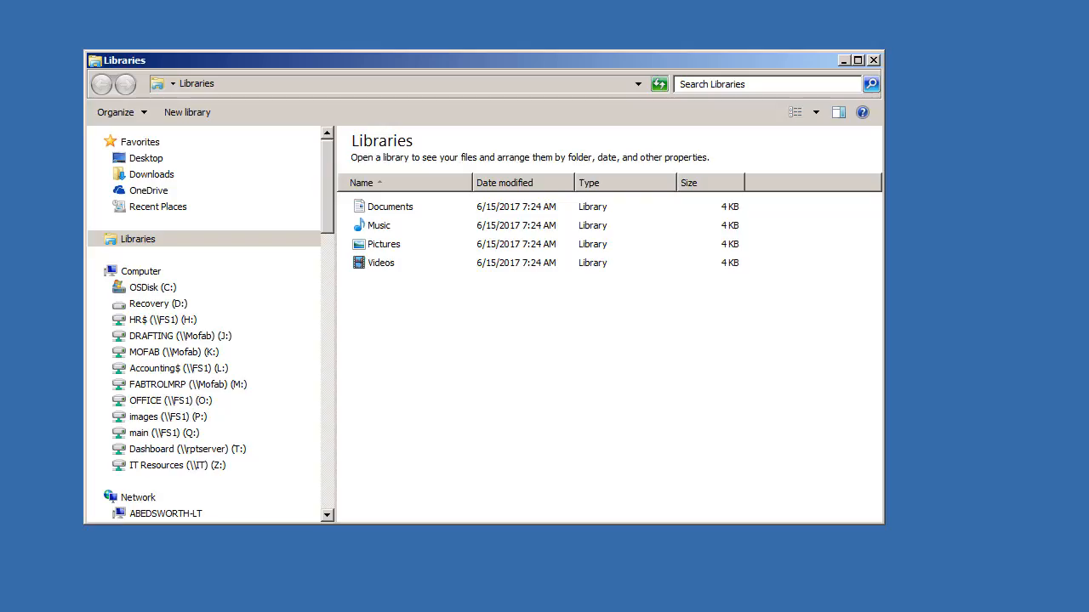
Step: Go to the \\SQLPROD share in Windows Explorer and open its AutoImports folder
left_click(287, 83)
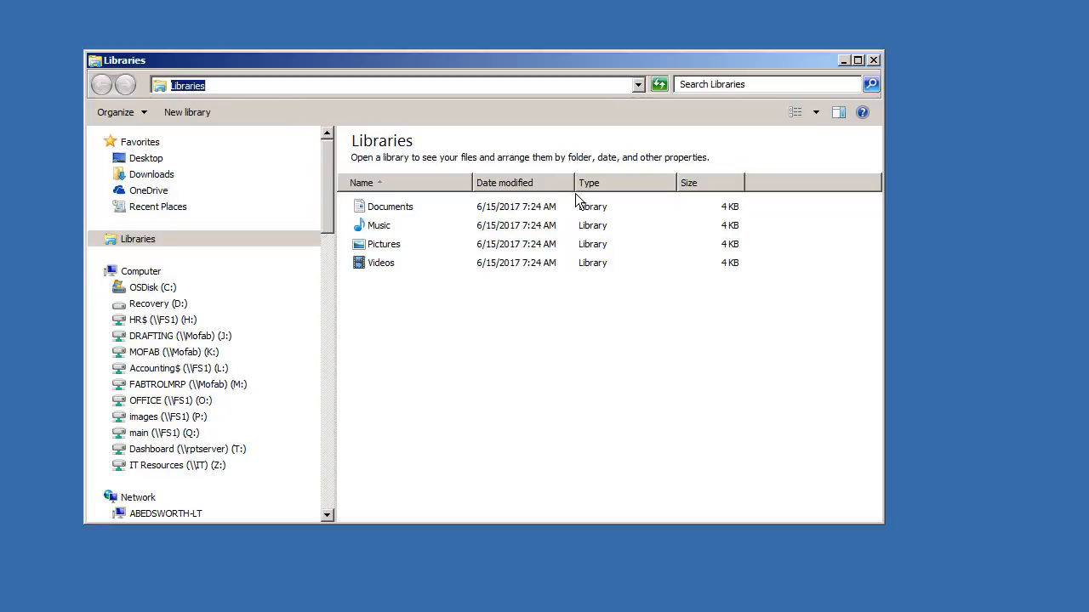
type("\\\\sql")
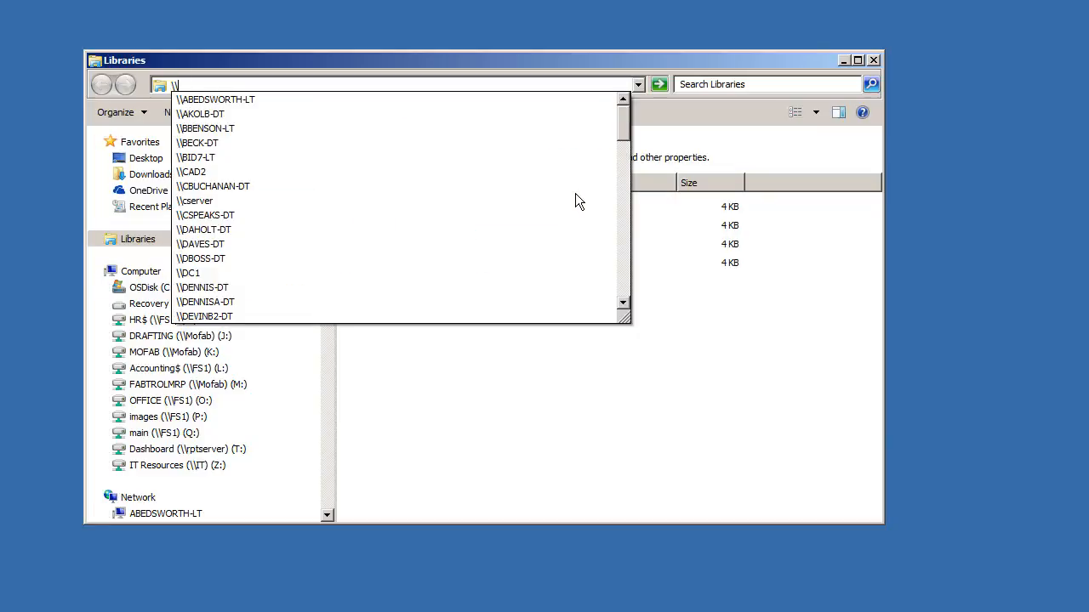
key("Down")
key("Down")
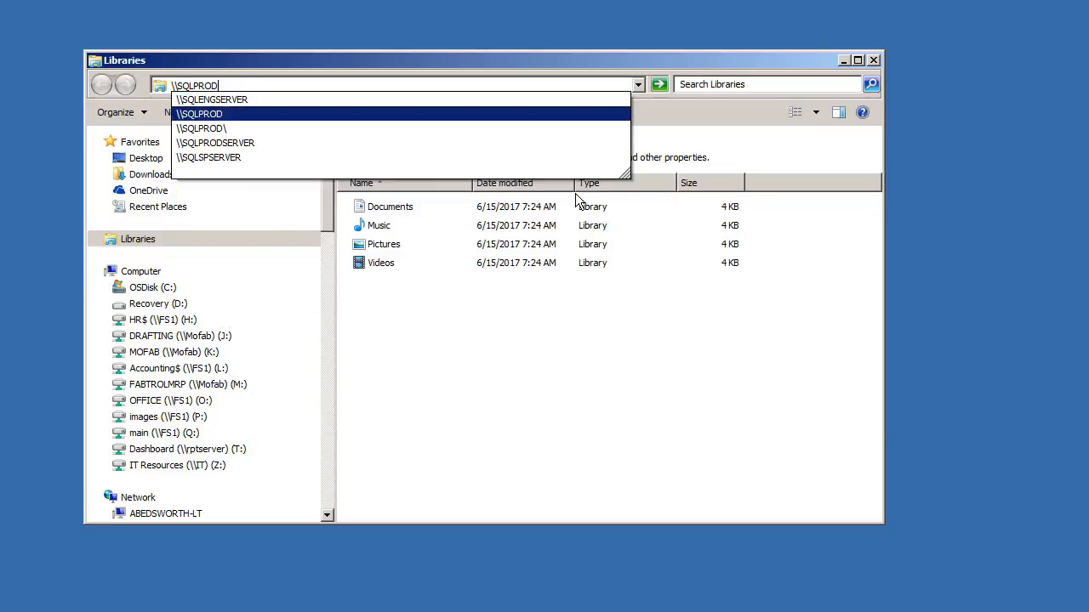
key("Return")
double_click(631, 158)
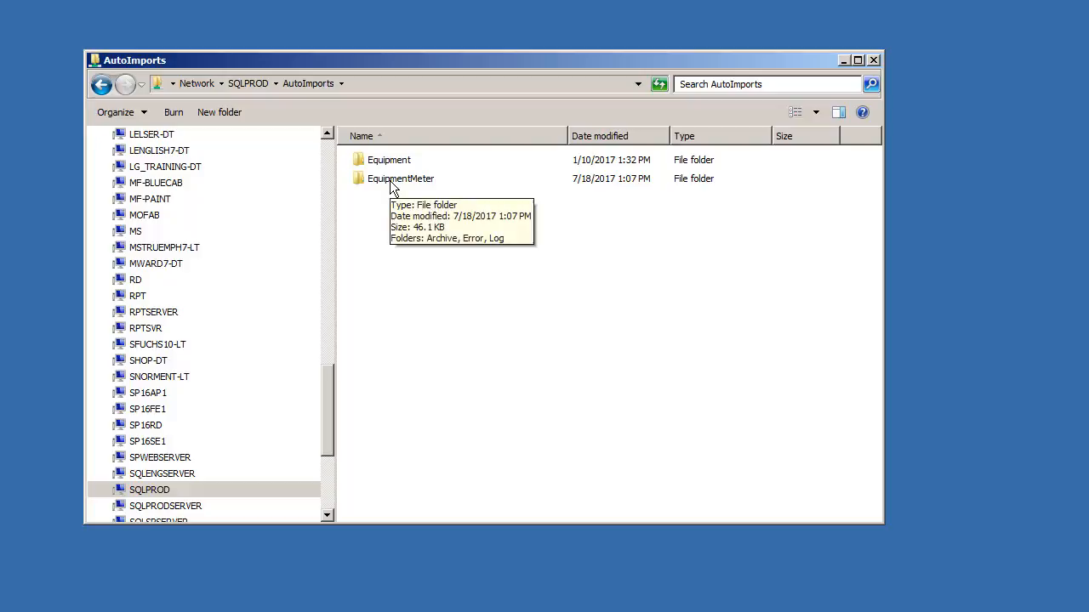
Step: Open the EquipmentMeter Archive folder, then go back and open the Error folder
double_click(393, 182)
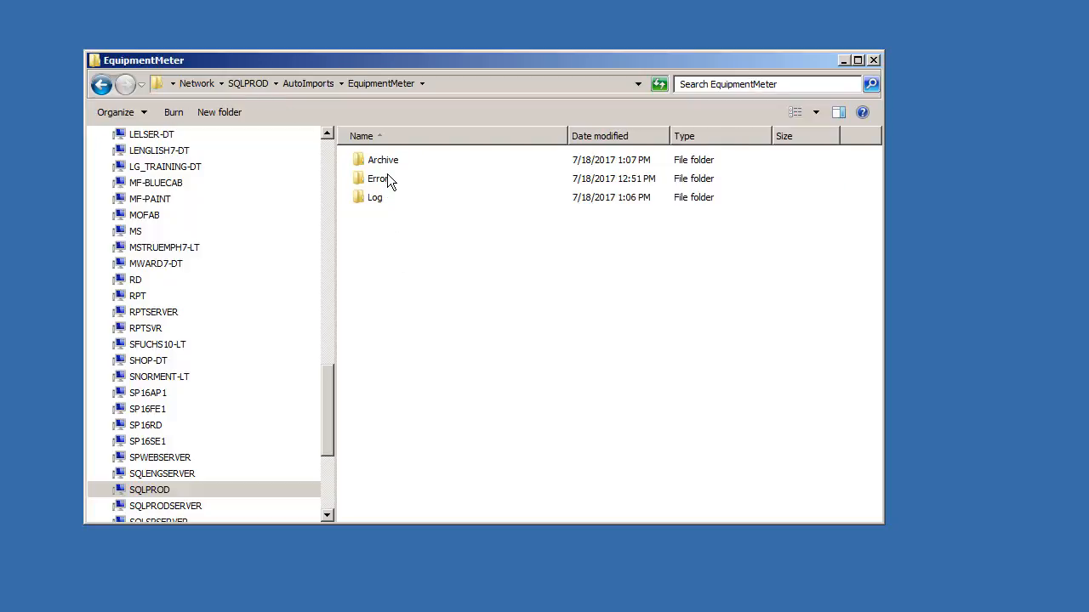
double_click(384, 163)
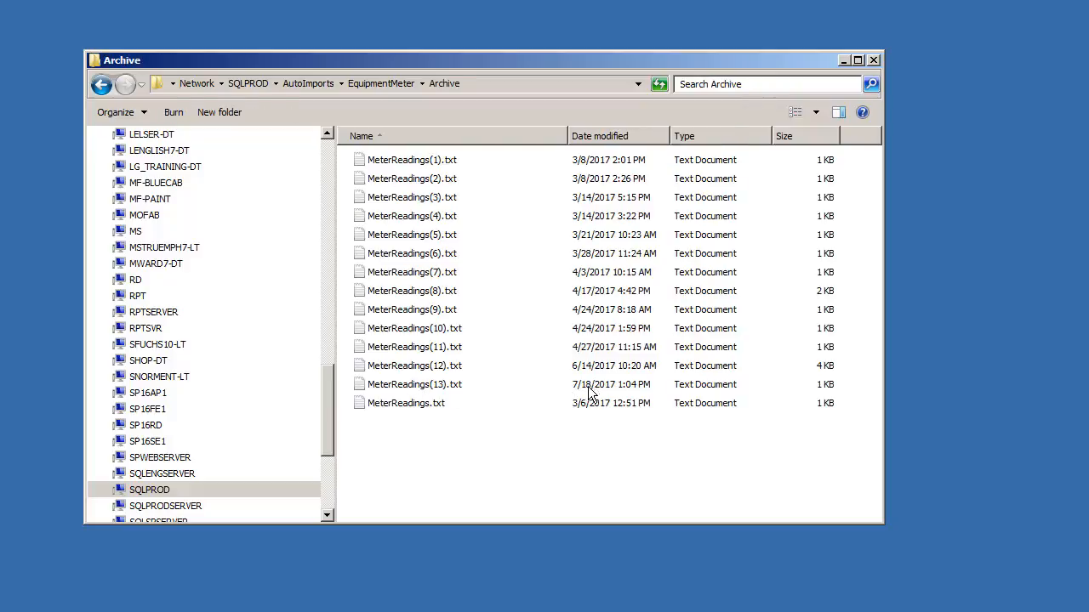
left_click(101, 84)
double_click(380, 179)
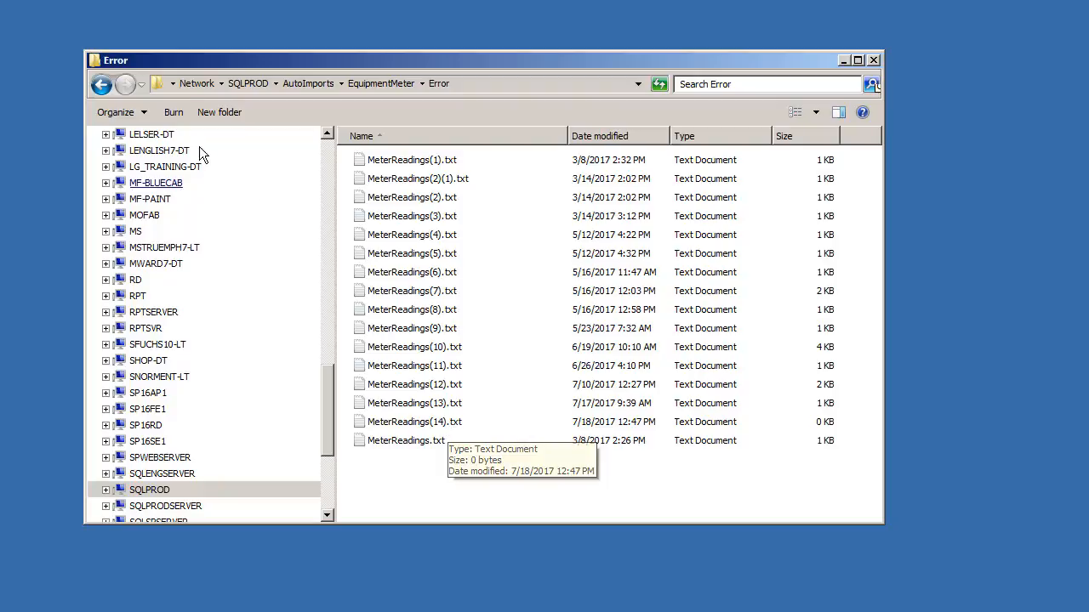
Step: Return to the EquipmentMeter folder, open its Archive folder, and close the Explorer window
left_click(101, 84)
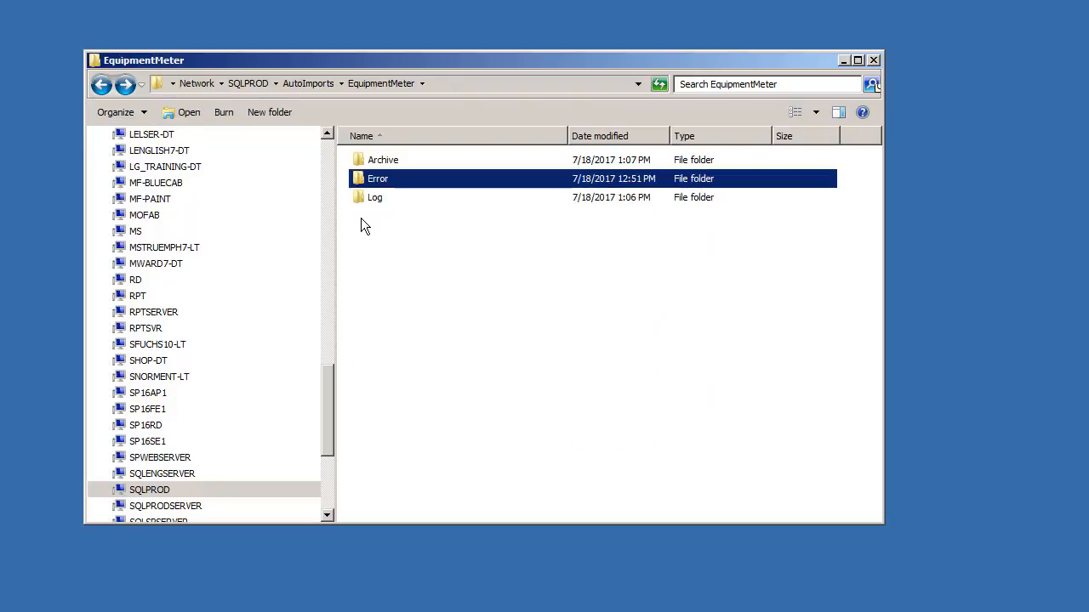
double_click(385, 162)
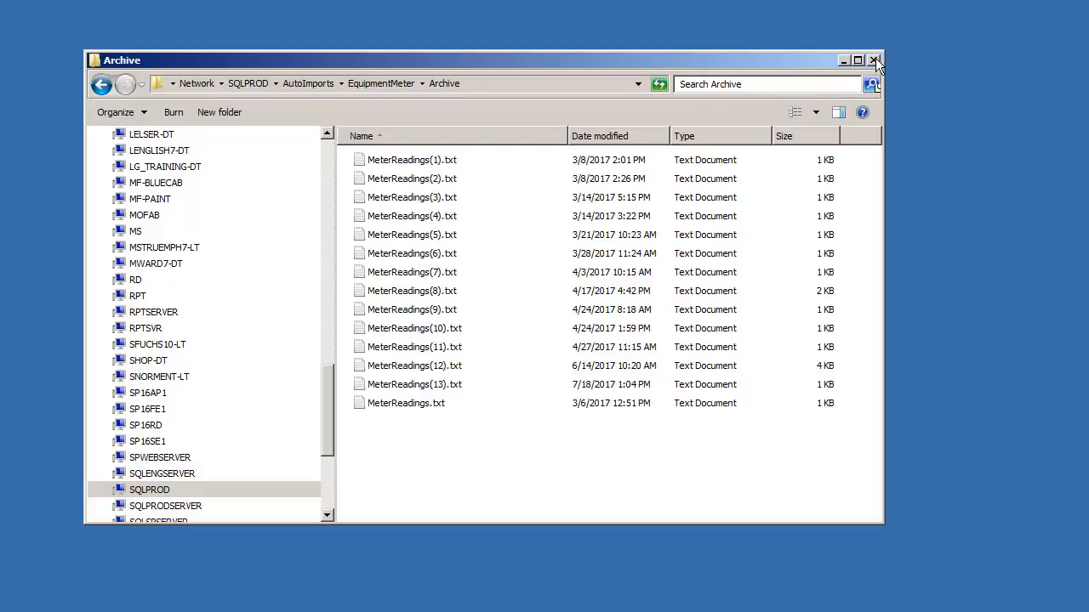
left_click(873, 61)
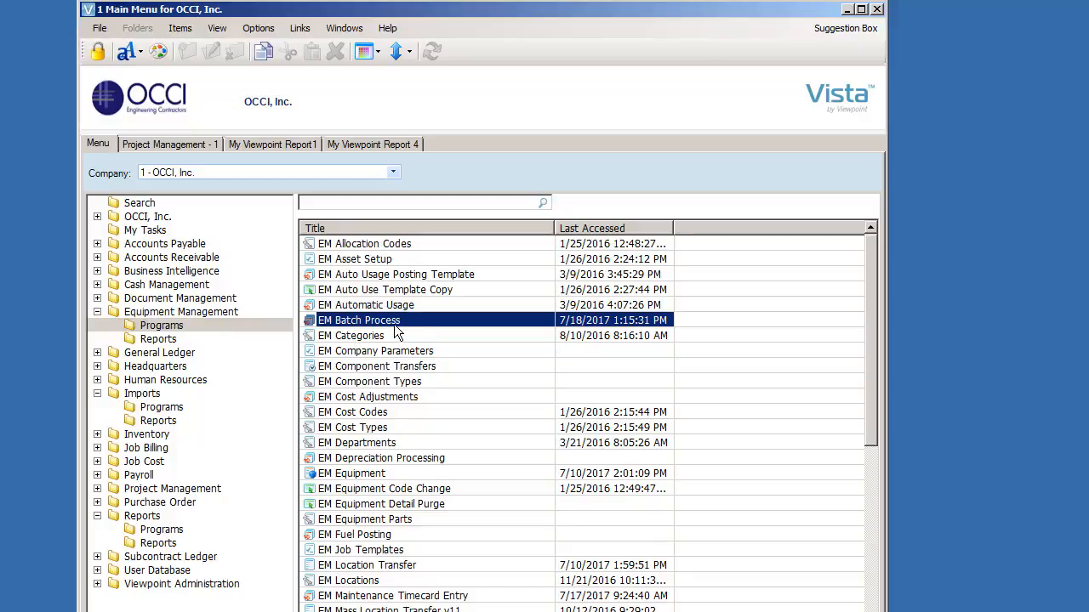
Step: Open the EM Batch Process screen from the Equipment Management programs and close it again
double_click(350, 324)
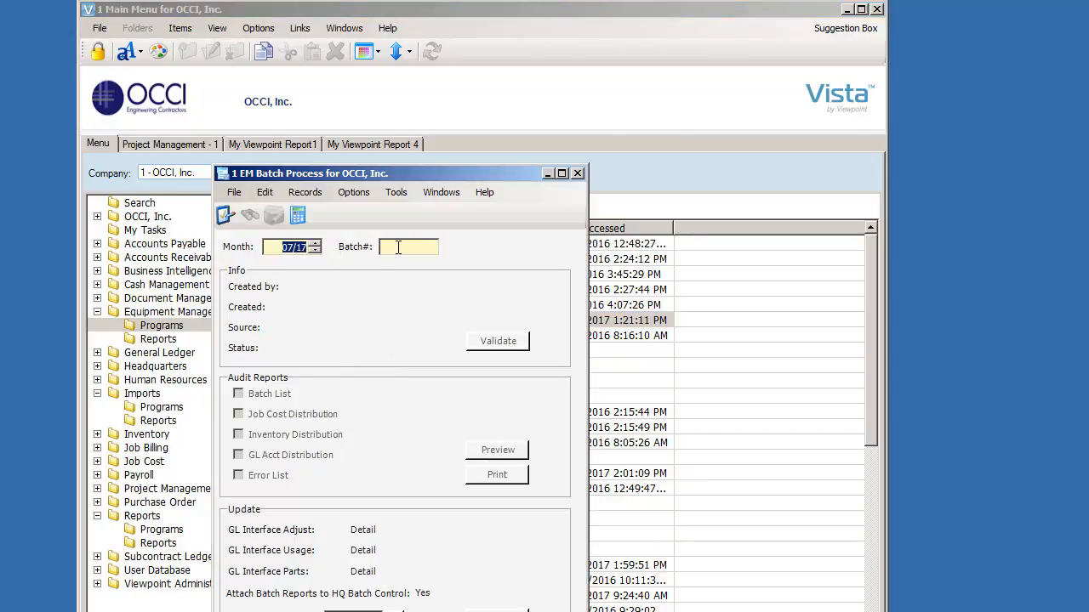
key("Tab")
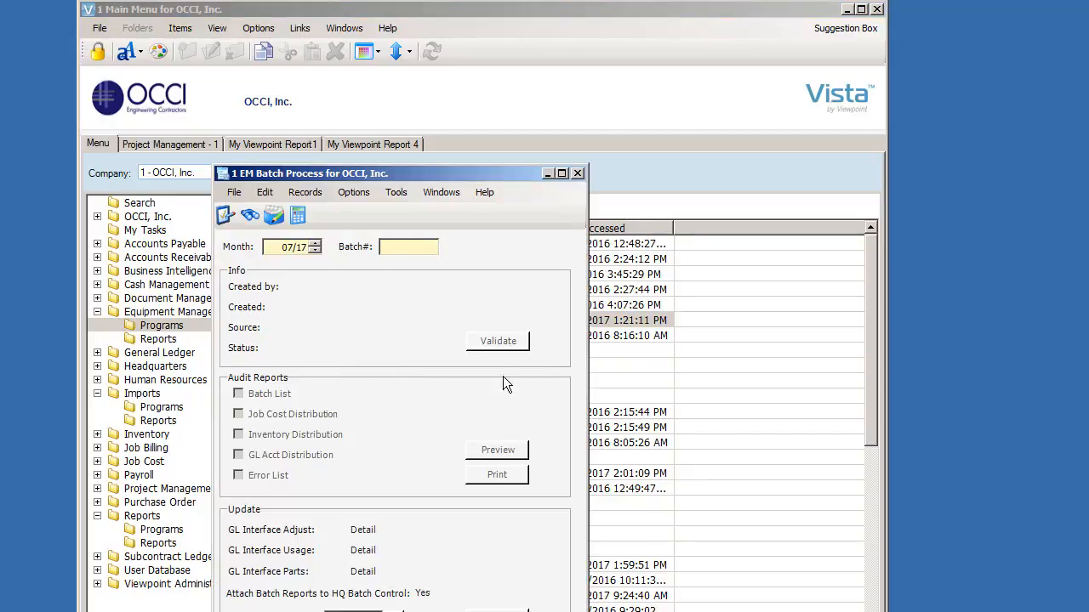
left_click(578, 172)
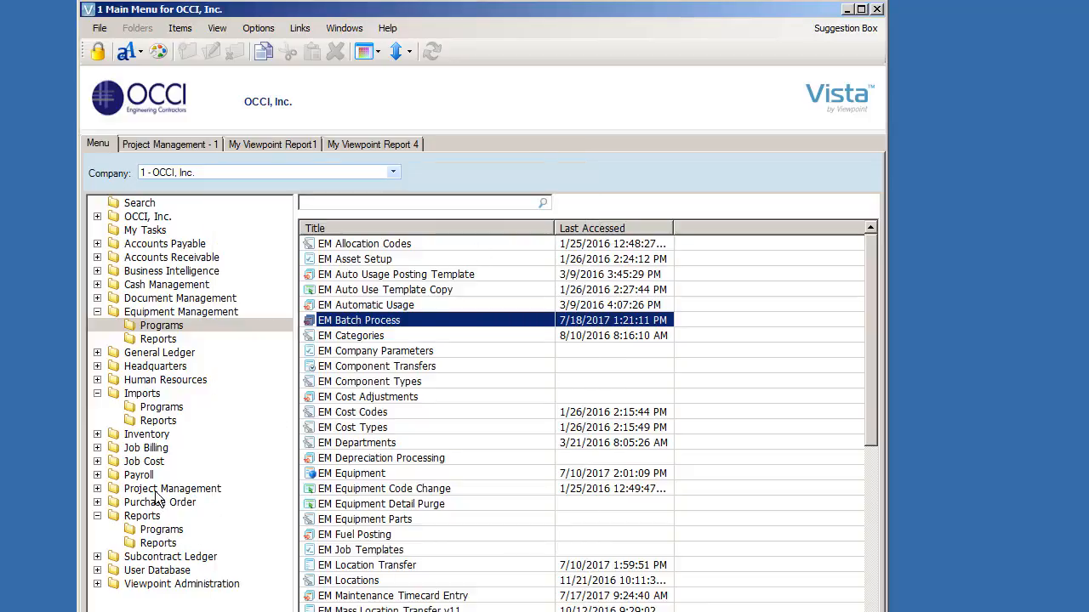
Step: Expand the Imports folder, show its Programs, and open the IM Import program
double_click(145, 394)
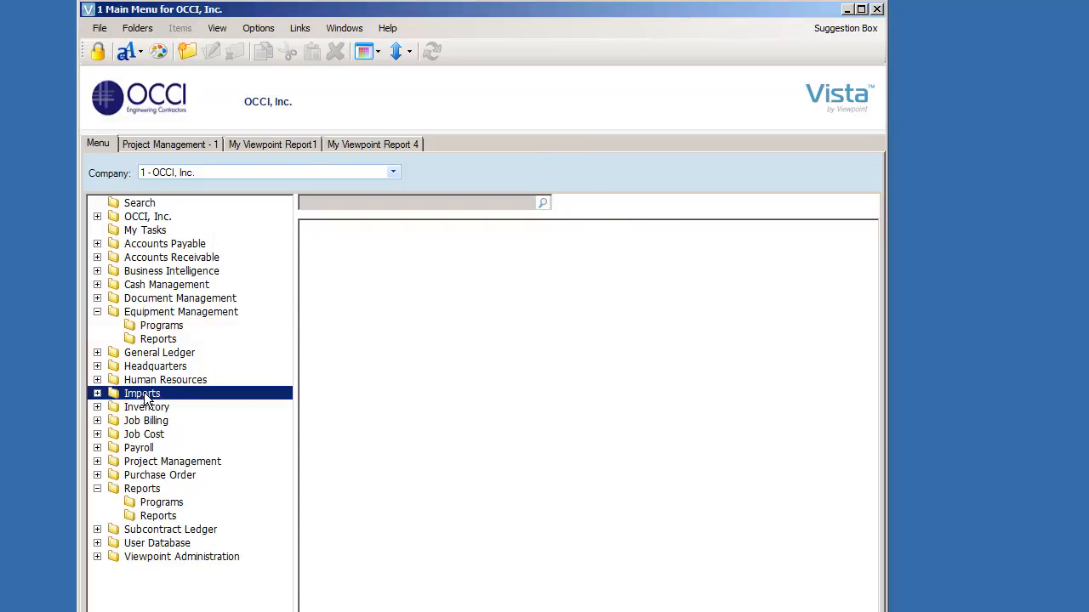
double_click(136, 395)
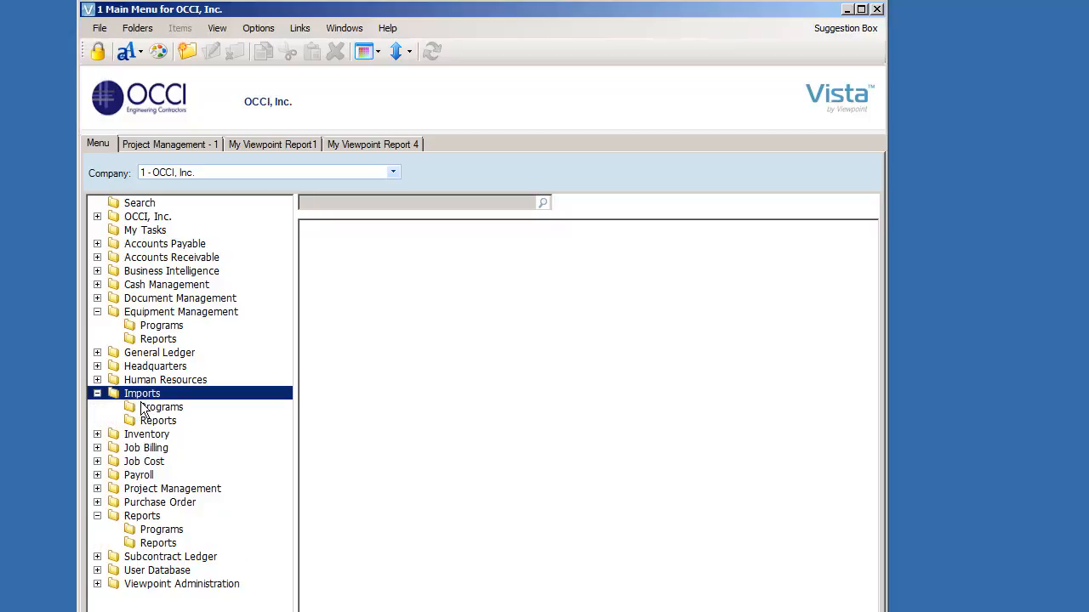
left_click(151, 408)
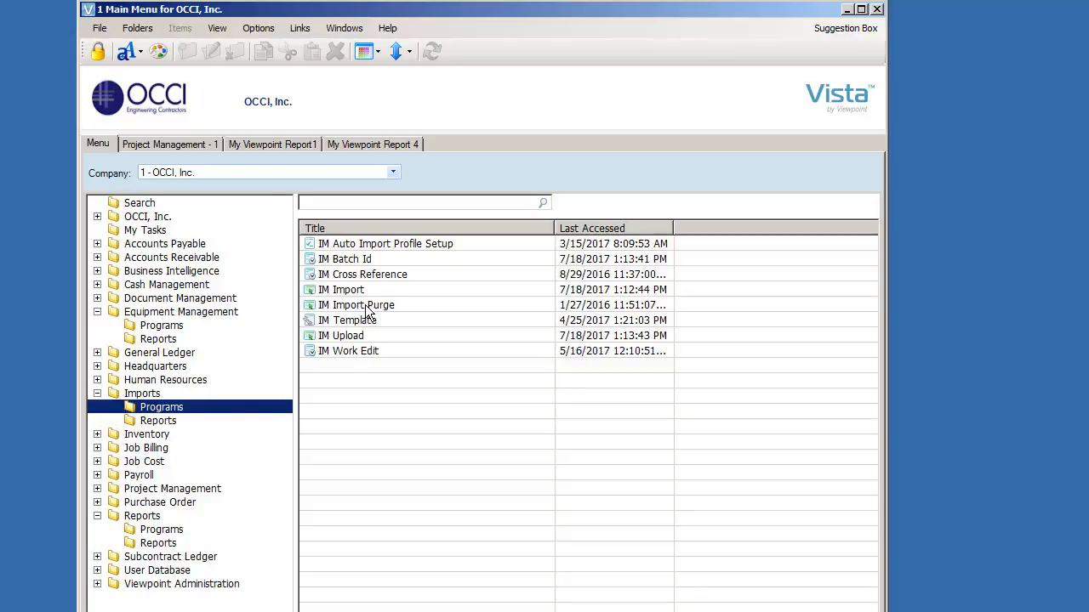
double_click(361, 291)
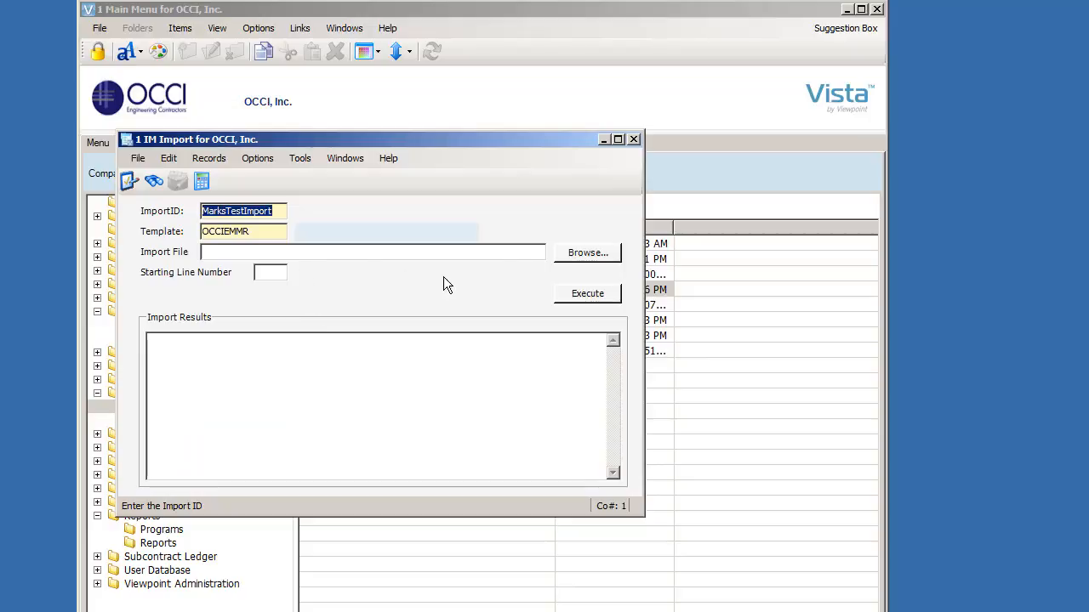
Step: Browse for an import file in sqlprod > AutoImports > EquipmentMeter > Error, cancel the dialog, and close IM Import
left_click(587, 252)
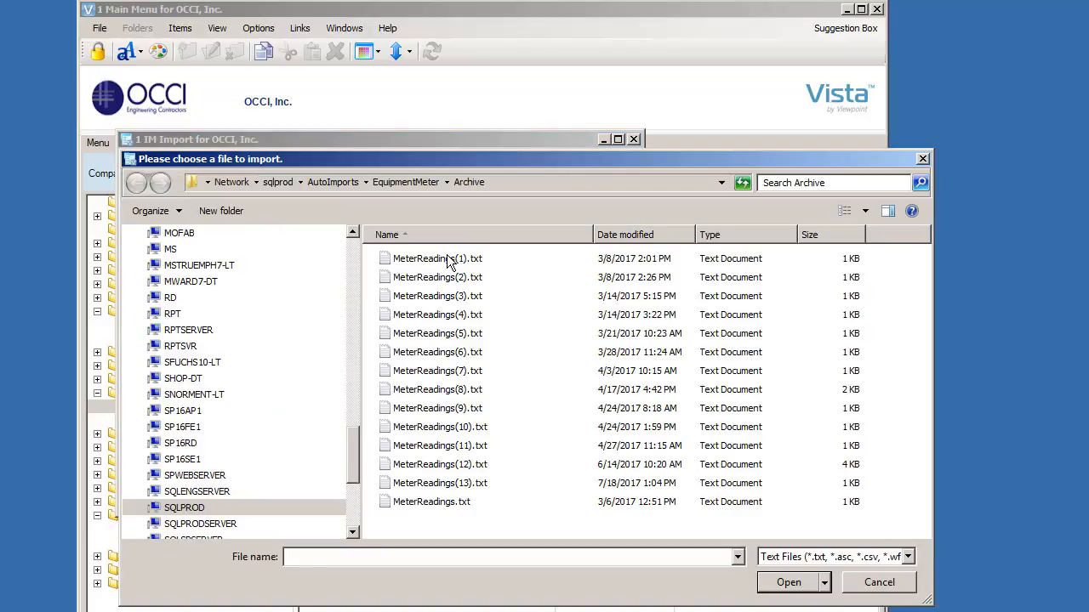
left_click(277, 182)
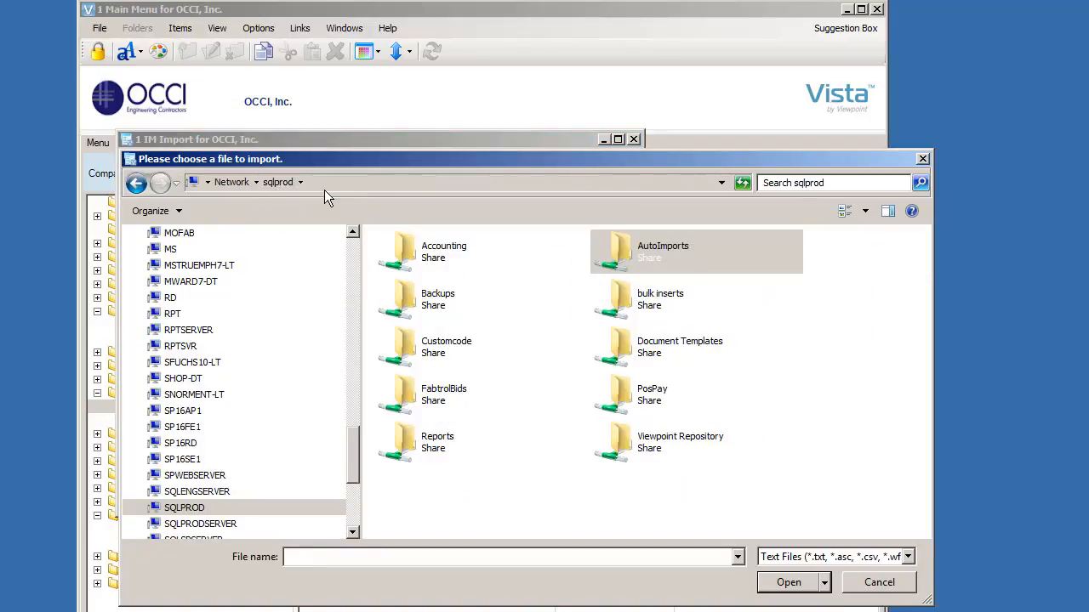
double_click(655, 255)
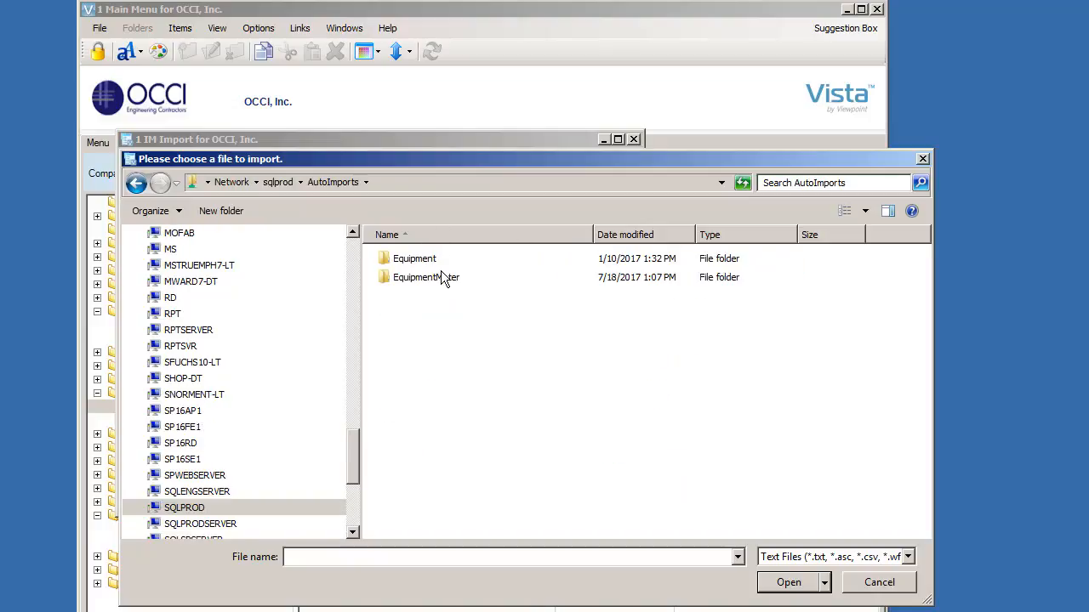
double_click(428, 281)
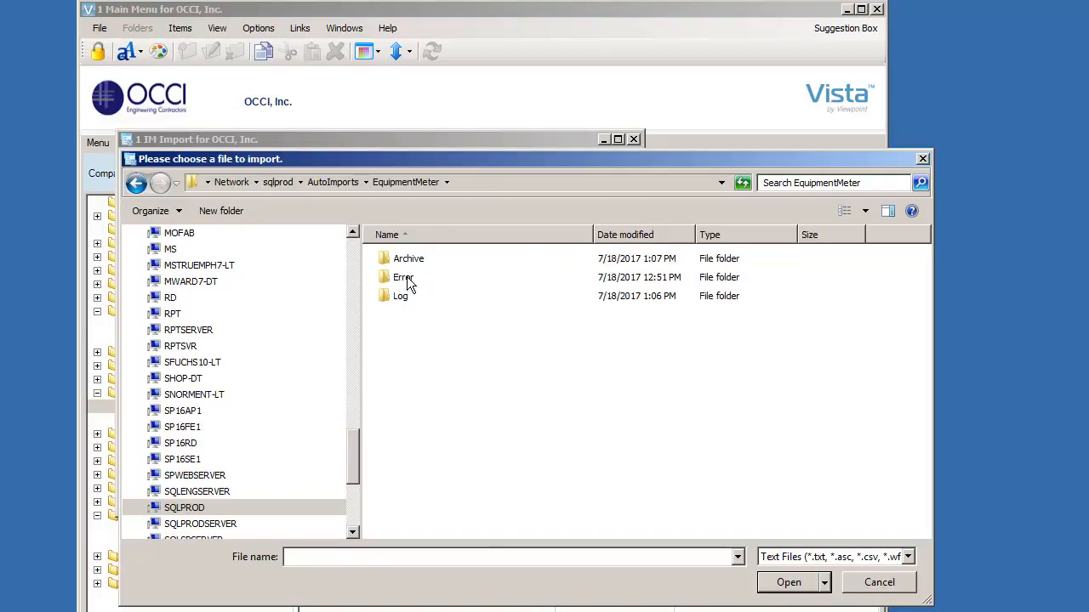
double_click(407, 283)
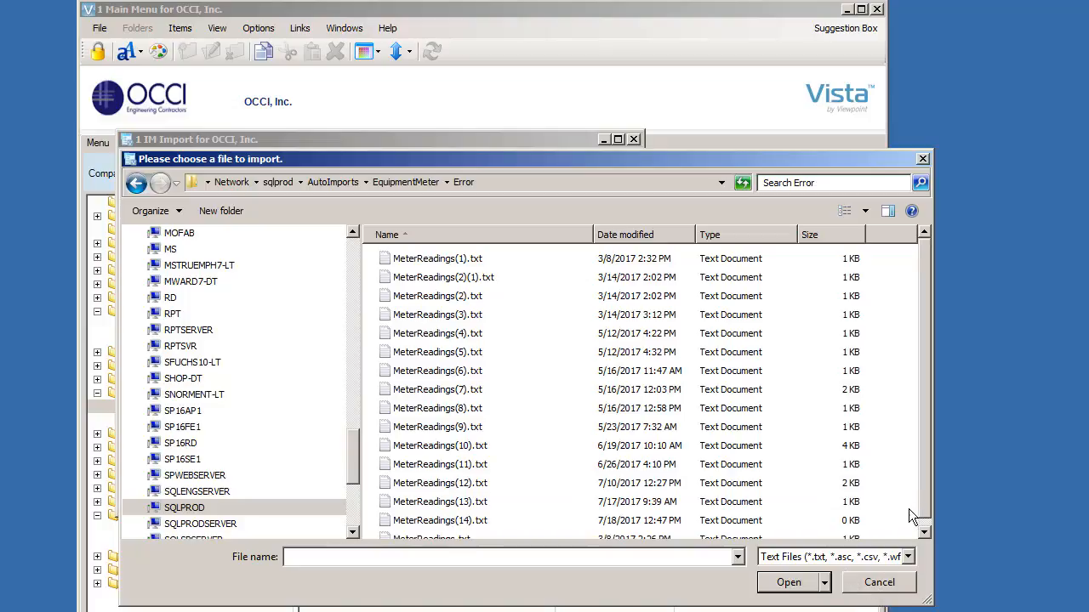
left_click(866, 581)
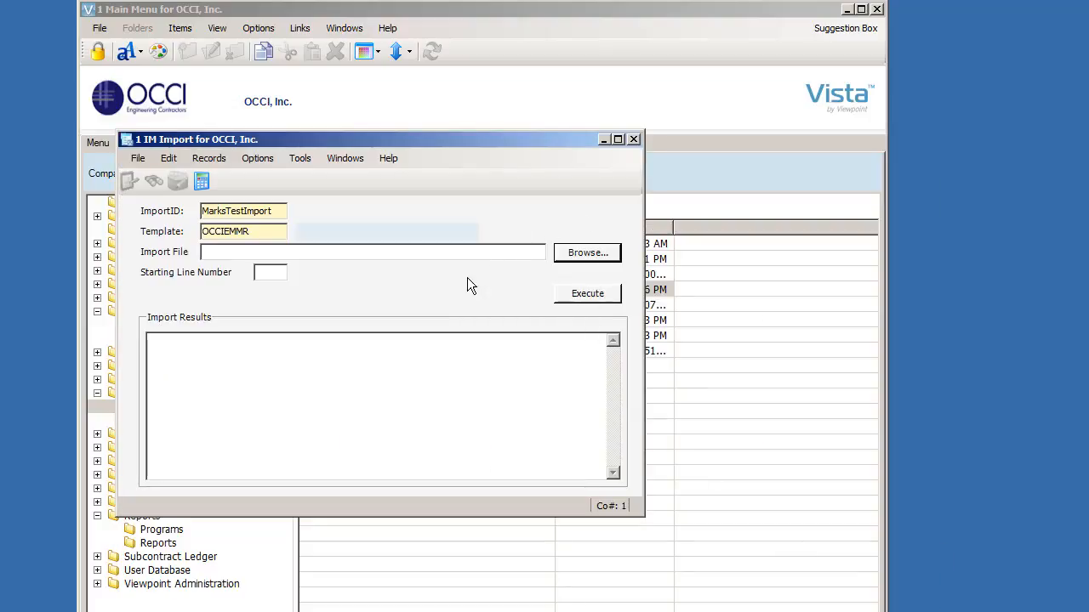
left_click(634, 140)
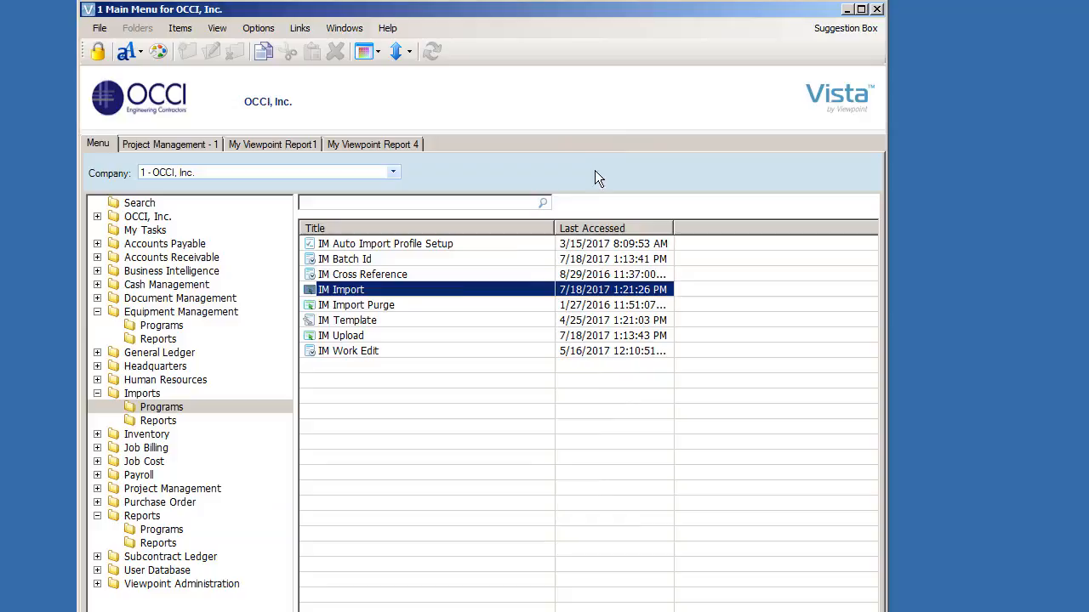
Step: Open the IM Upload program from the Imports programs and close it
left_click(356, 337)
double_click(361, 337)
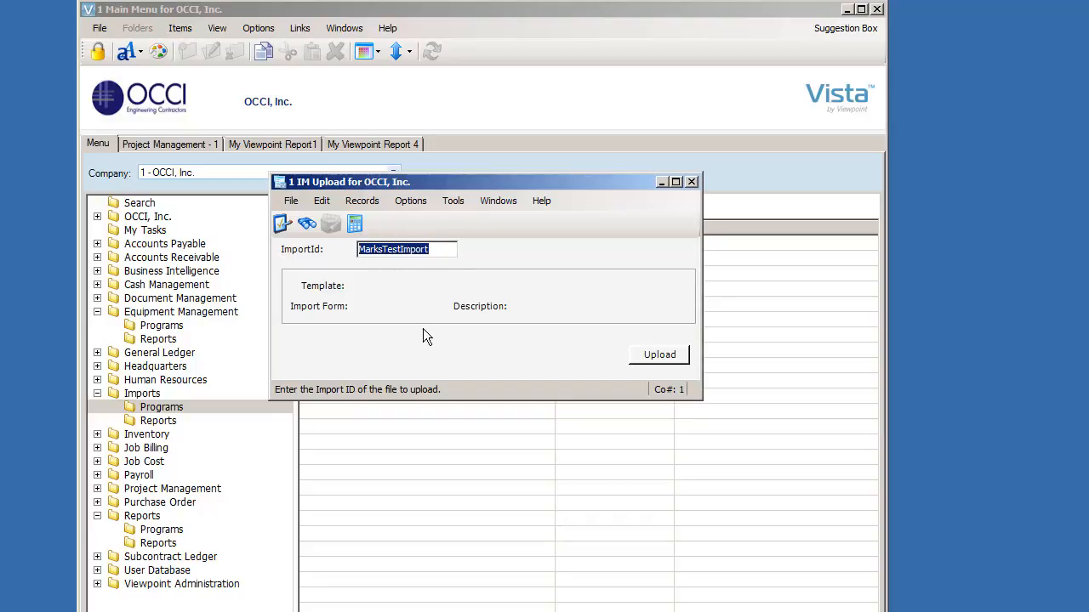
left_click(692, 181)
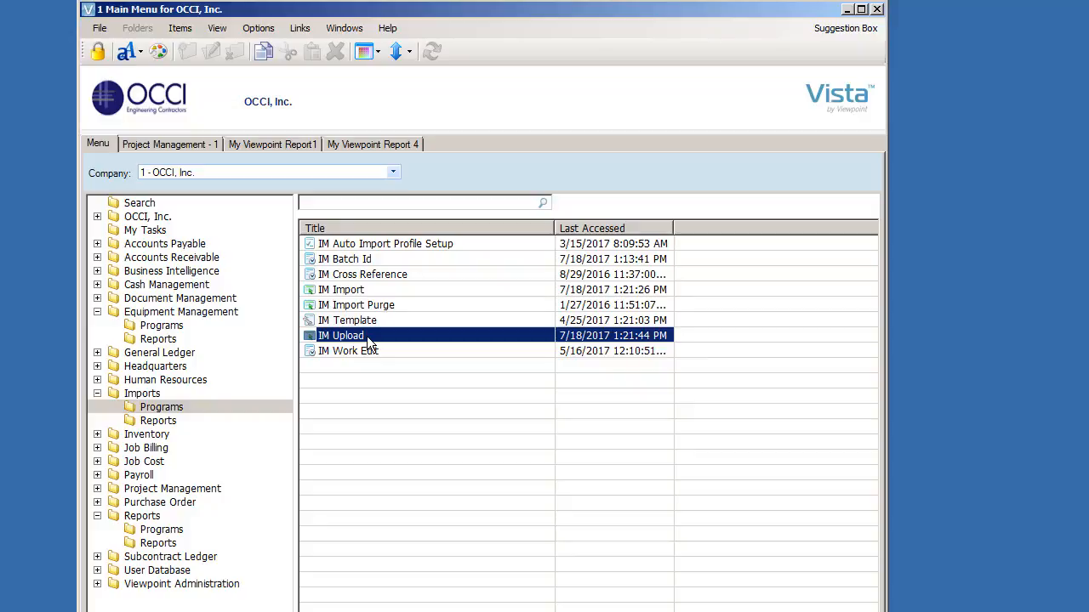
Step: Return to the Equipment Management programs and open the EM Batch Process screen
left_click(155, 324)
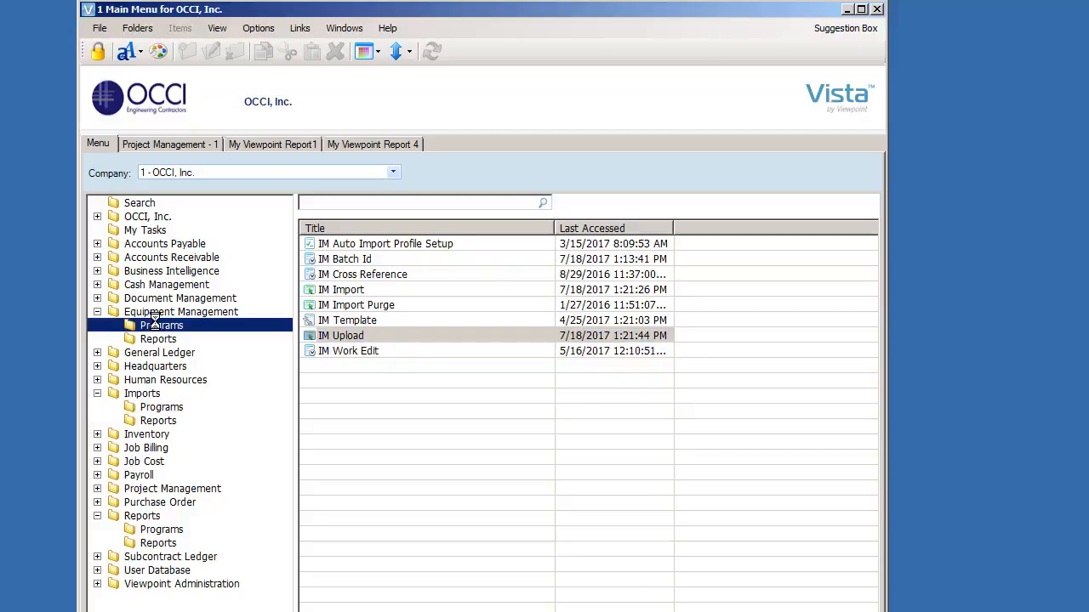
left_click(369, 322)
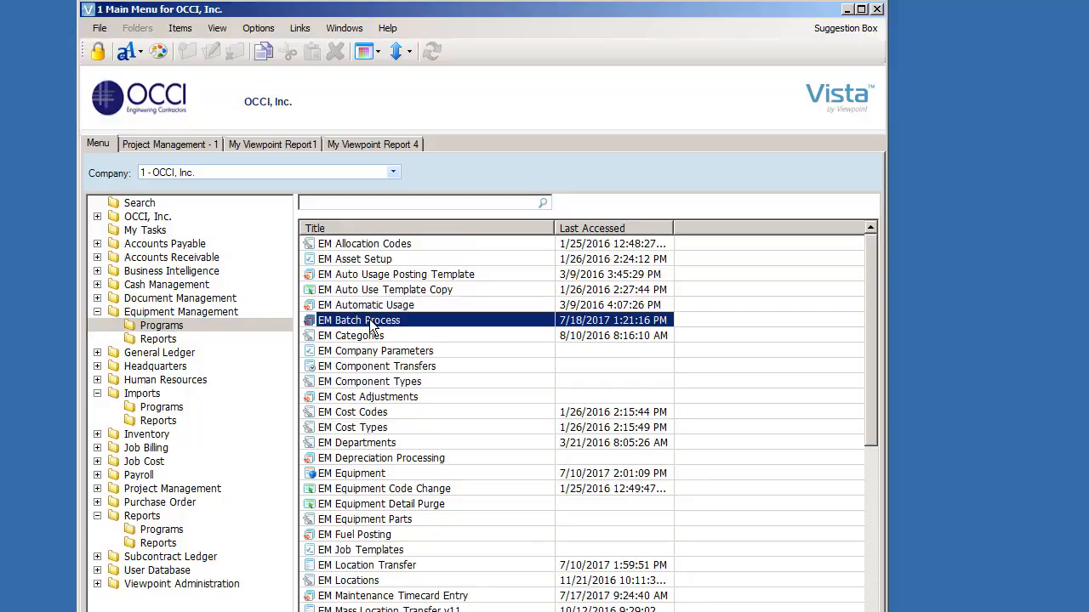
double_click(369, 320)
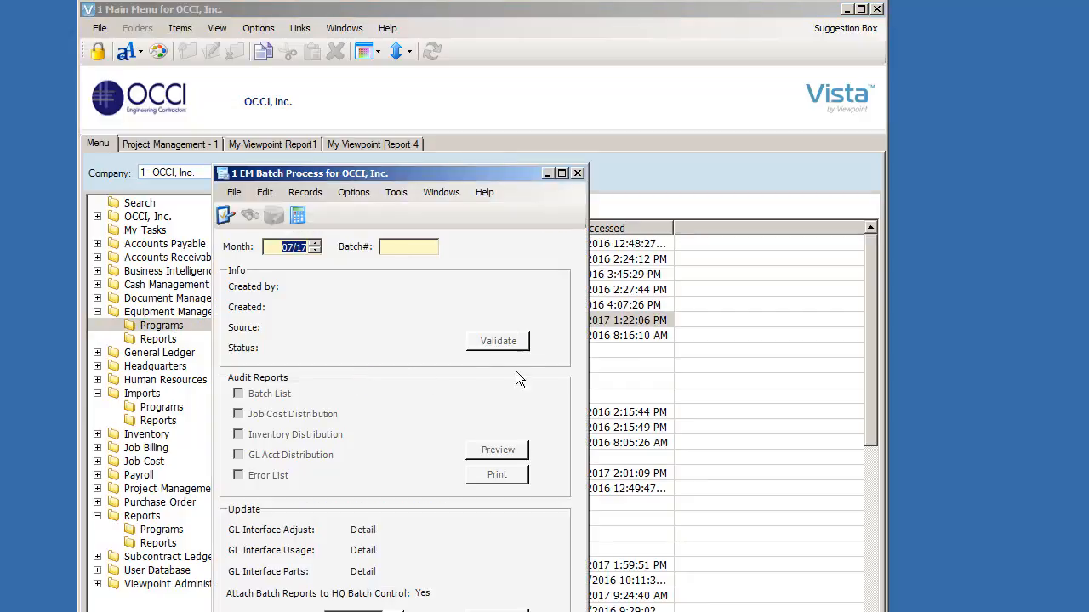